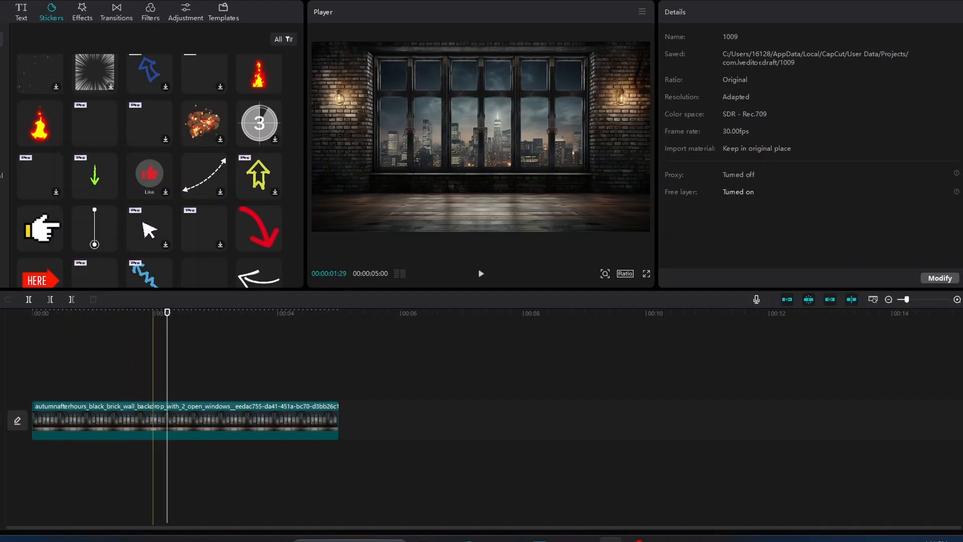
Step: Select the window backdrop clip and add a Position & Size keyframe at 00:00:00:00
click(152, 425)
click(36, 313)
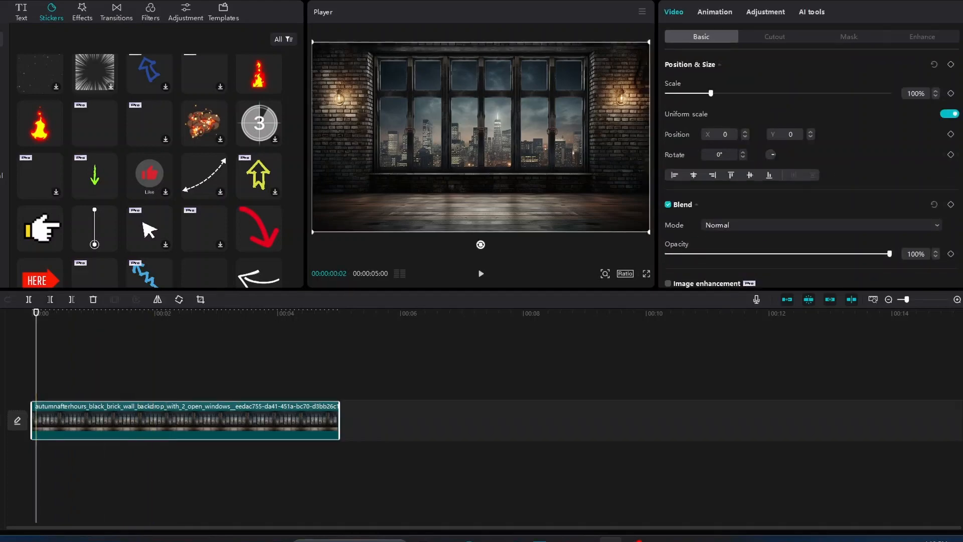
drag(35, 312, 31, 312)
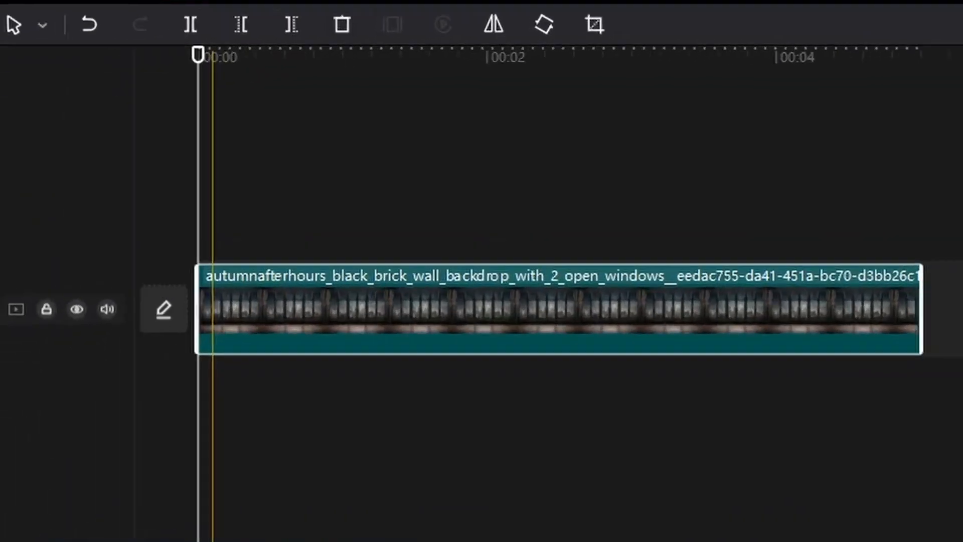
drag(253, 31, 213, 31)
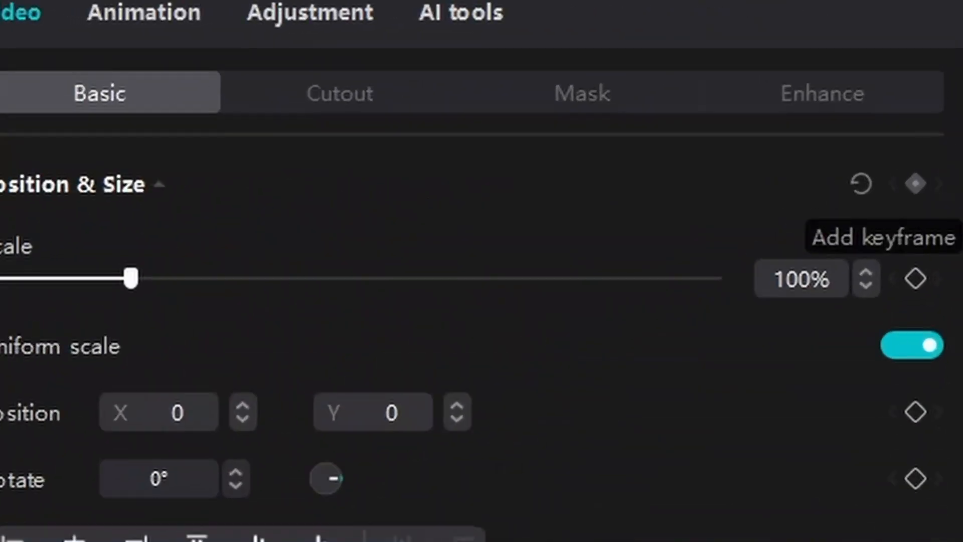
click(916, 183)
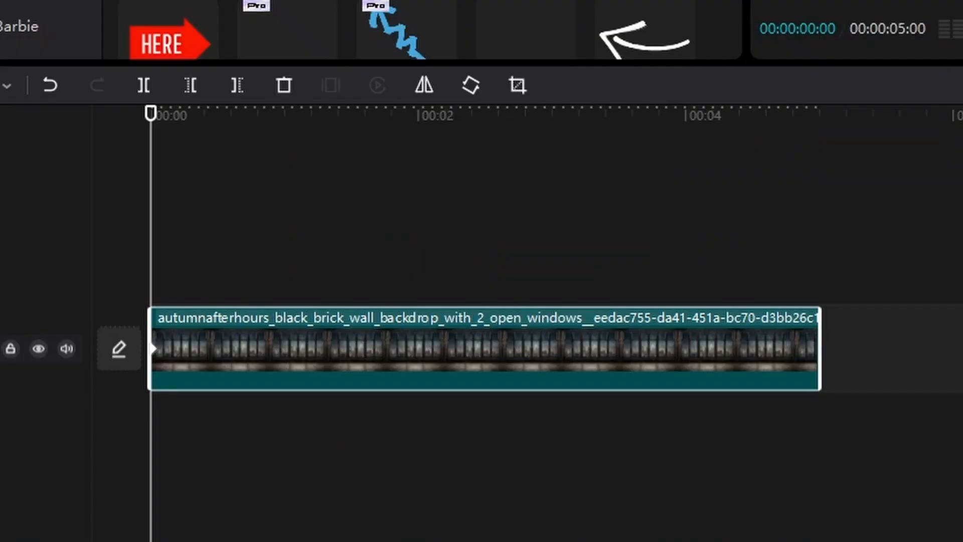
Step: Rotate the clip counterclockwise to -360° at 00:00:04:25 and play the animation from the beginning
drag(151, 114, 797, 114)
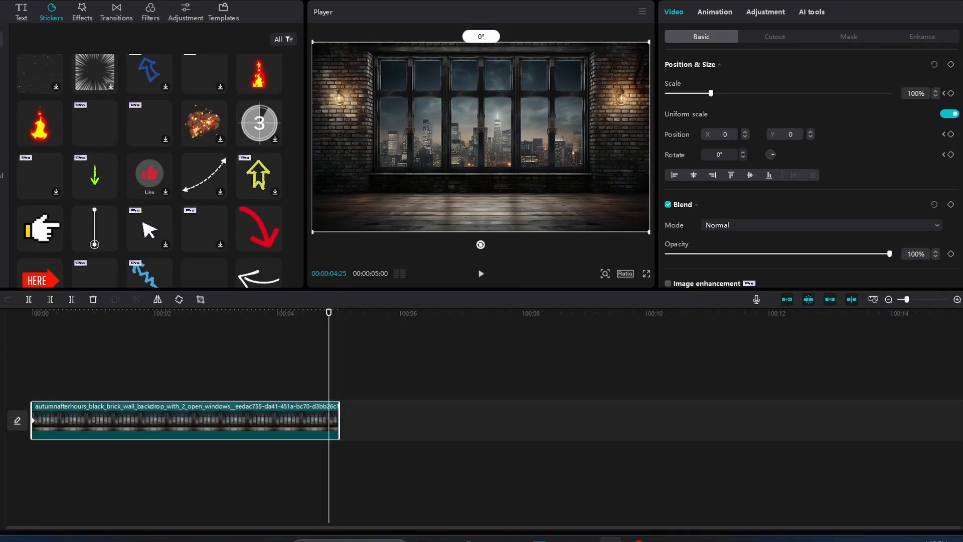
mouse_move(481, 244)
mouse_down()
mouse_move(548, 218)
mouse_move(573, 190)
mouse_move(582, 159)
mouse_move(584, 114)
mouse_move(572, 80)
mouse_move(549, 54)
mouse_move(503, 31)
mouse_move(452, 32)
mouse_move(406, 57)
mouse_move(378, 102)
mouse_move(374, 152)
mouse_move(388, 191)
mouse_move(433, 233)
mouse_move(473, 243)
mouse_up()
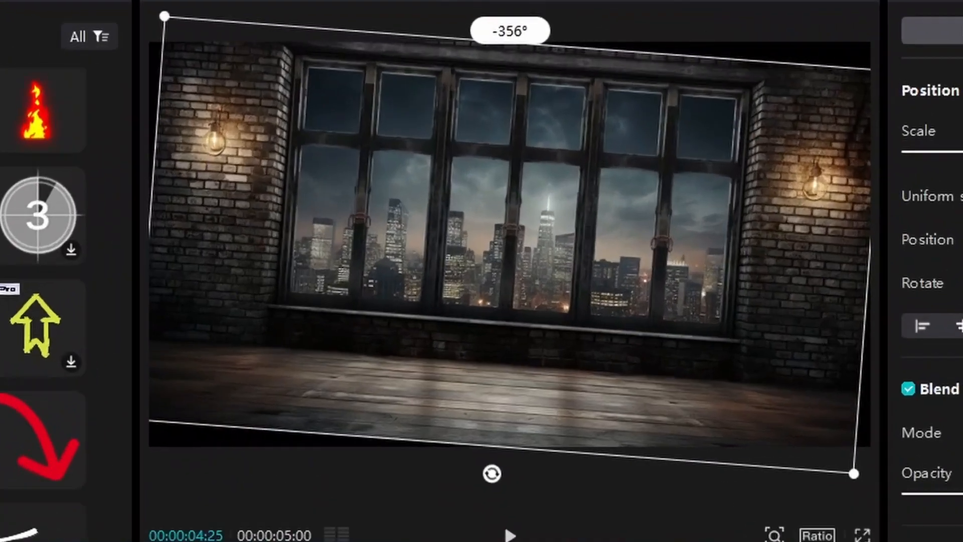
drag(492, 474, 509, 474)
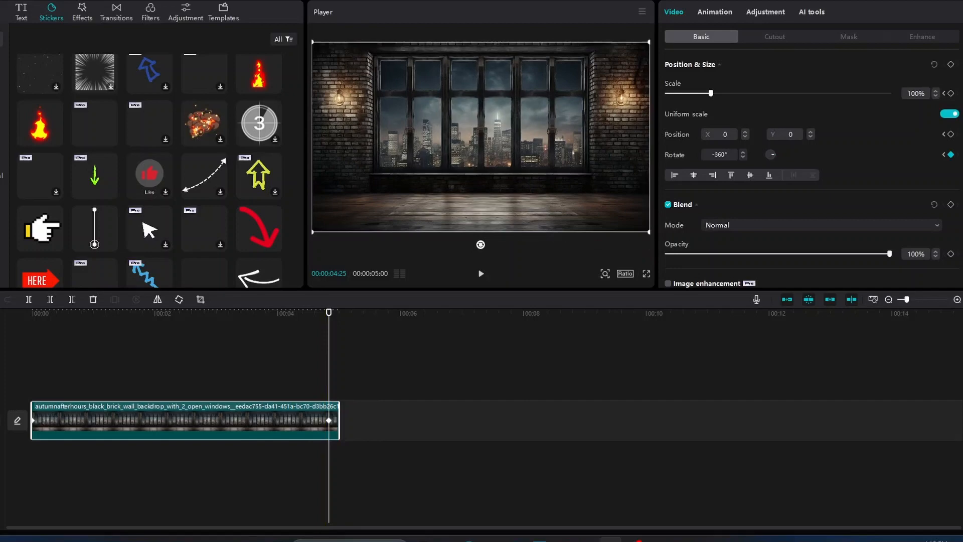
drag(328, 312, 32, 313)
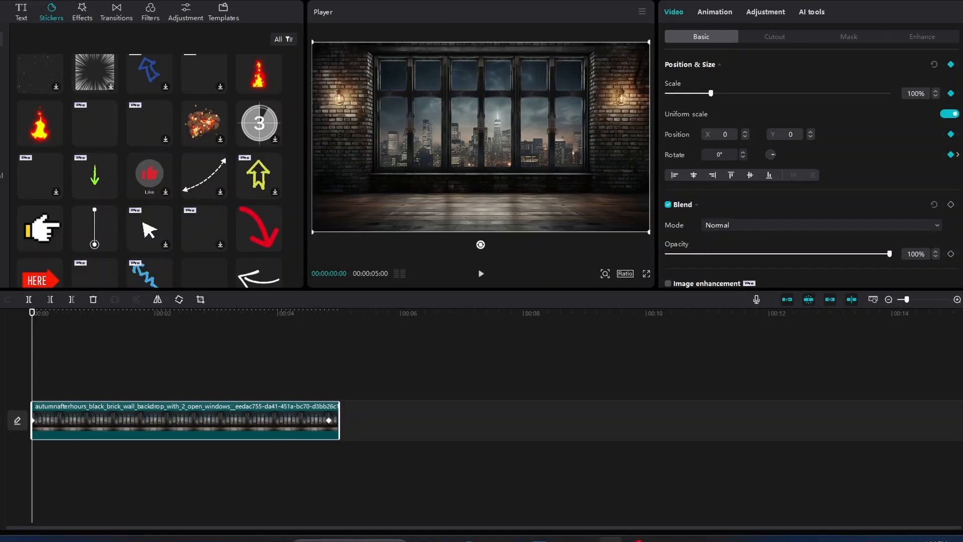
key(space)
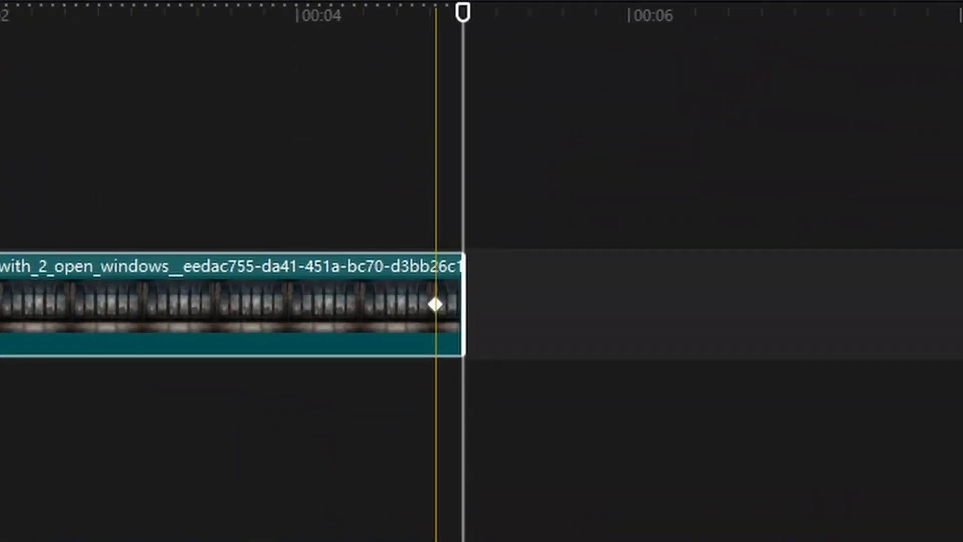
Step: Delete the rotation keyframe near the end of the clip and return the playhead to 00:00:00:00
right_click(435, 304)
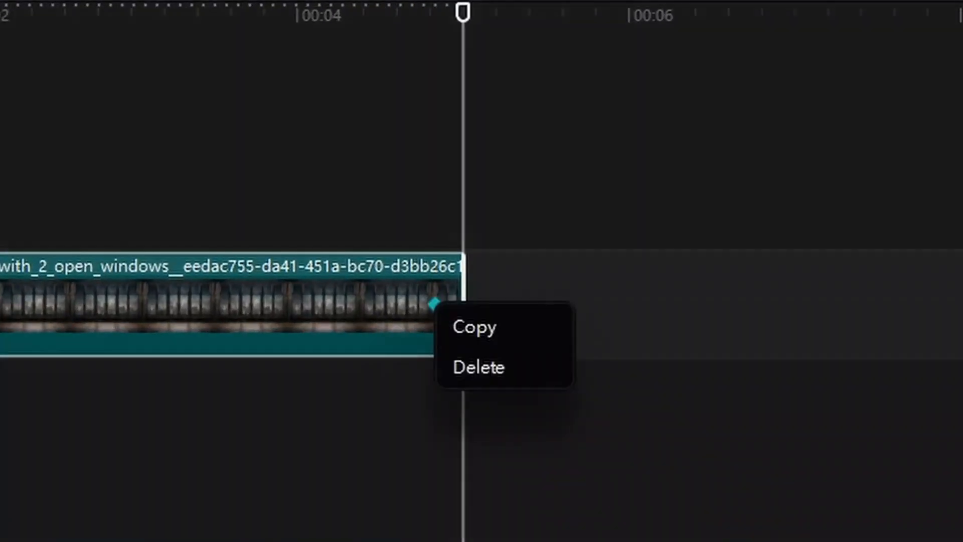
click(479, 366)
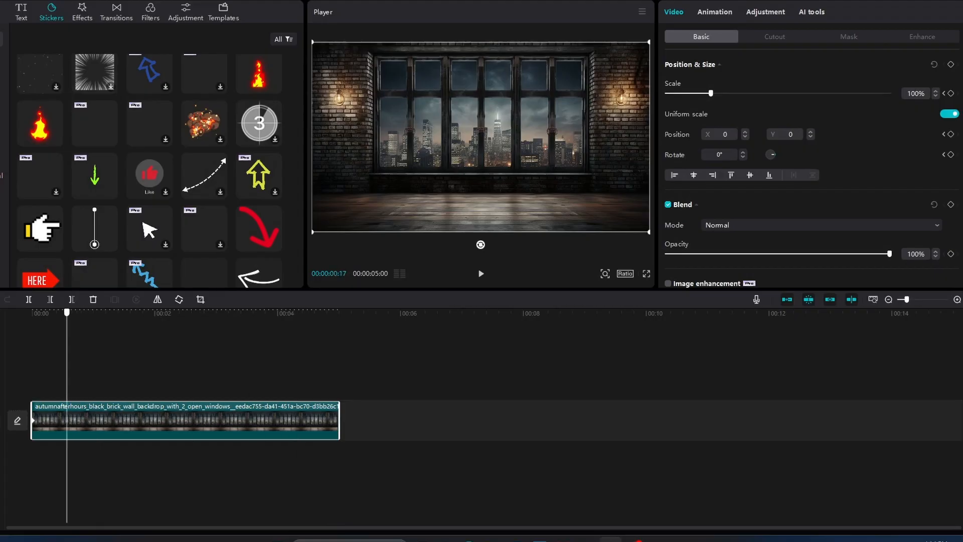
drag(67, 312, 32, 312)
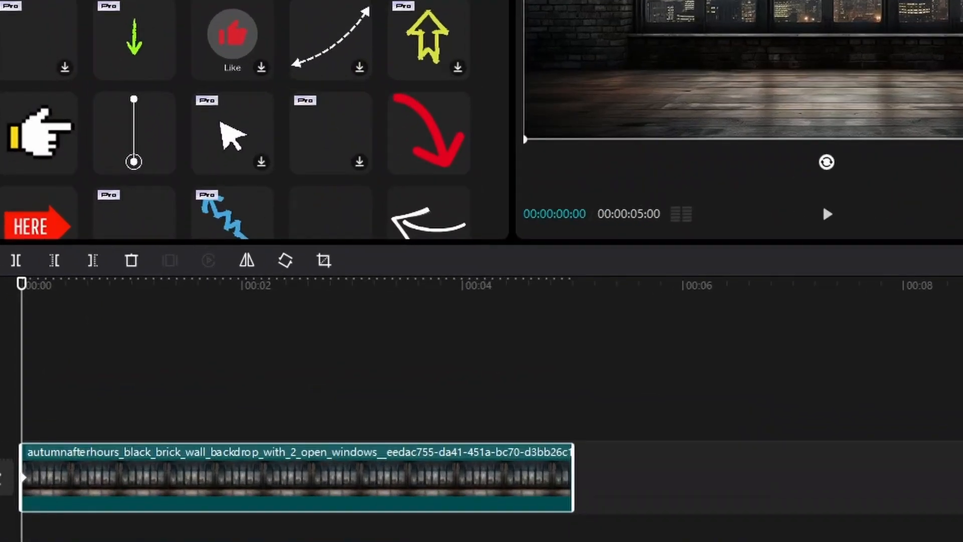
Step: Step the playhead forward to 00:00:00:13 and rotate the clip partway counterclockwise to create a rotation keyframe
key(Right)
key(Right)
key(Right)
key(Right)
key(Right)
key(Right)
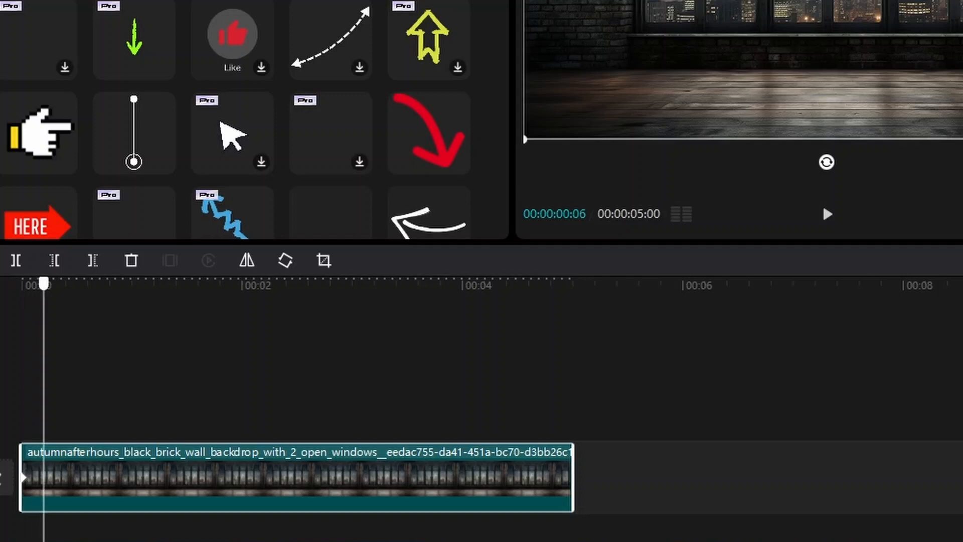
key(Right)
key(Right)
key(Right)
key(Right)
key(Right)
key(Right)
key(Right)
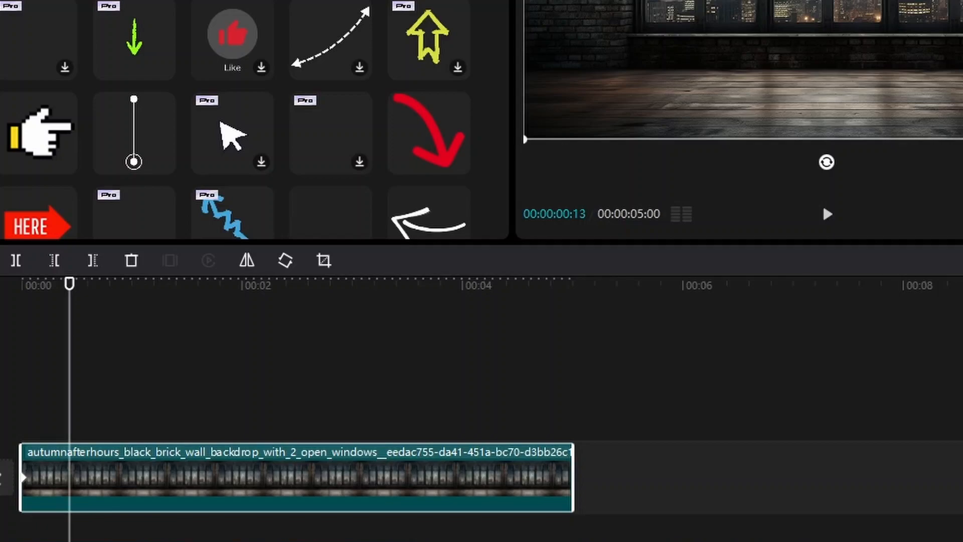
drag(827, 162, 876, 156)
drag(567, 352, 599, 341)
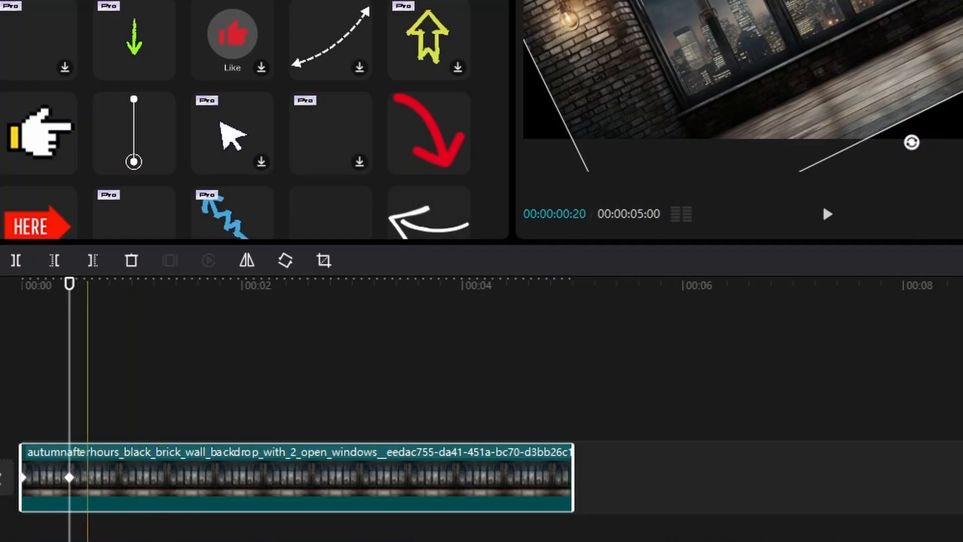
Step: Rotate the clip further counterclockwise at two more points, just before 1 second and shortly after it, reaching -94° at the second
drag(70, 283, 113, 283)
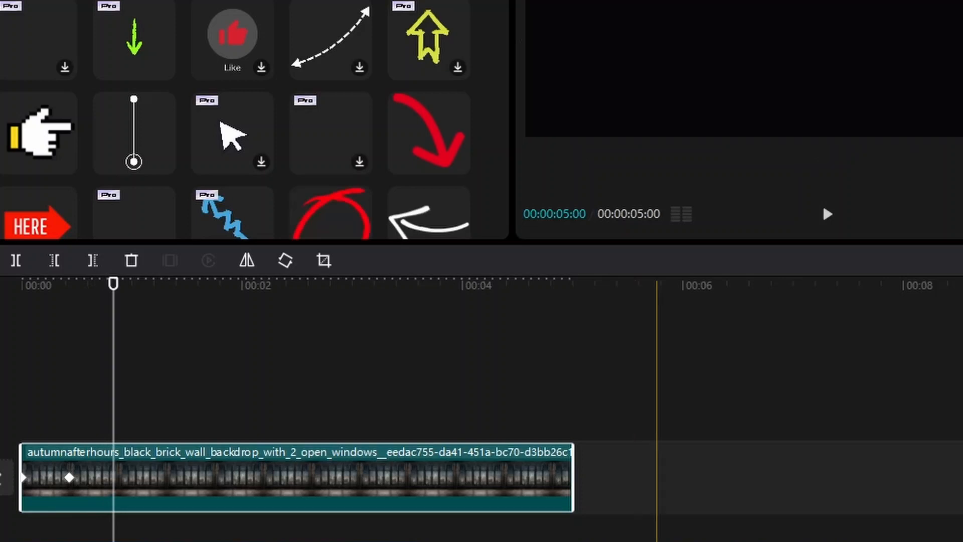
drag(911, 142, 962, 97)
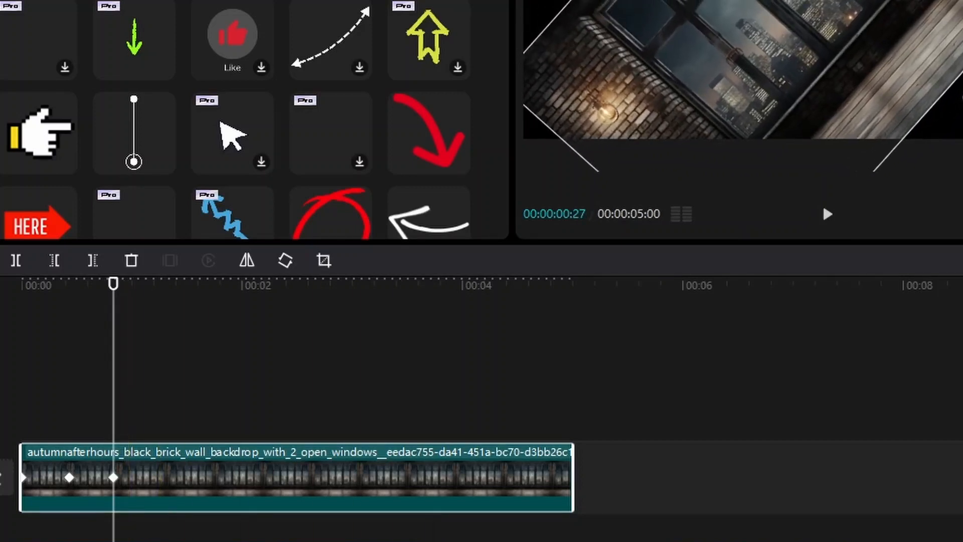
drag(114, 283, 172, 283)
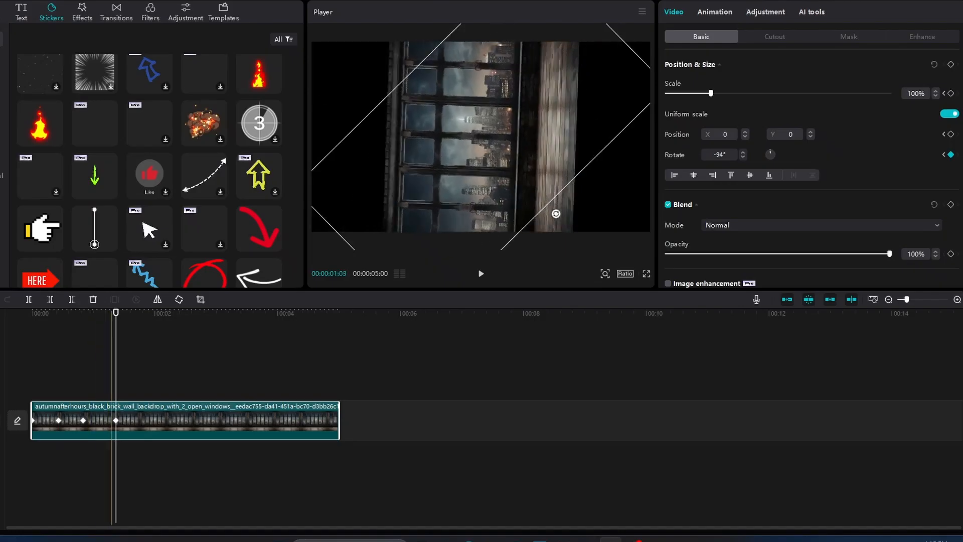
Step: Add rotation keyframes of -154° at 00:00:01:25 and -221° at 00:00:02:15 on the clip
drag(116, 312, 142, 312)
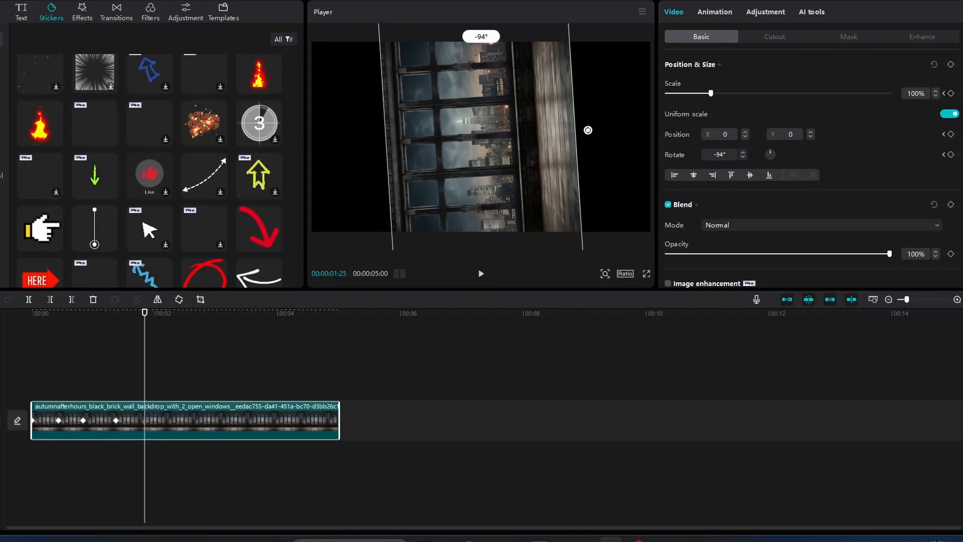
drag(588, 130, 529, 40)
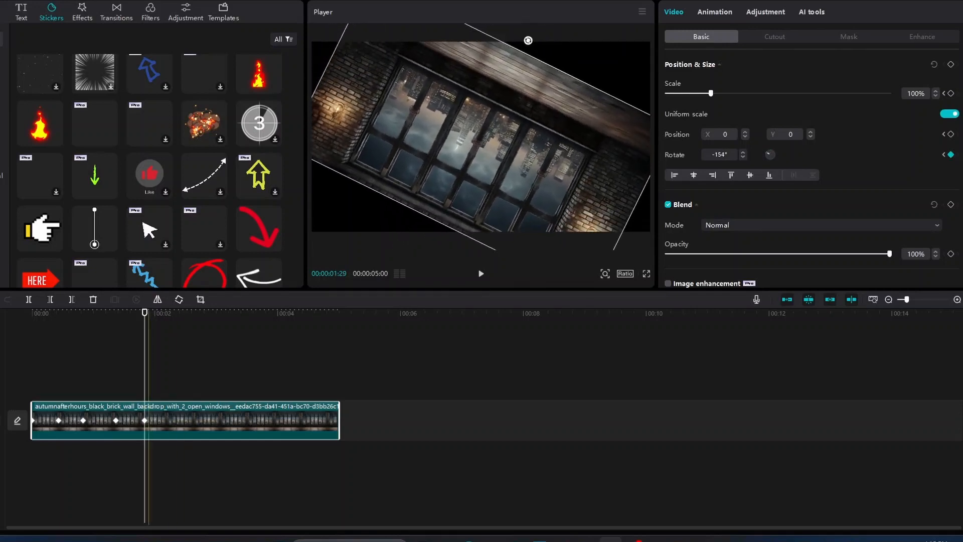
drag(145, 312, 186, 312)
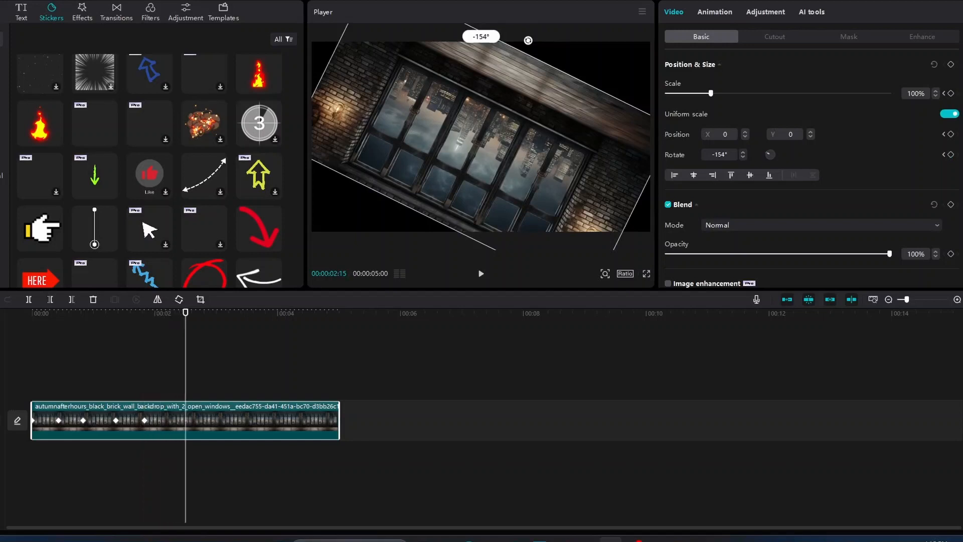
drag(528, 41, 410, 56)
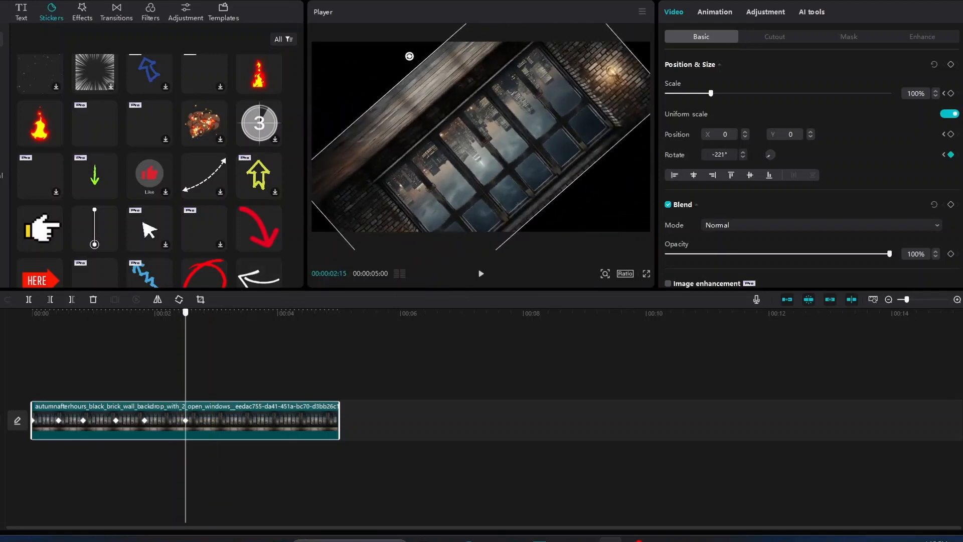
Step: Continue the counterclockwise spin with rotation keyframes of -279° at 00:00:03:03 and -322° at 00:00:03:23
drag(185, 313, 220, 313)
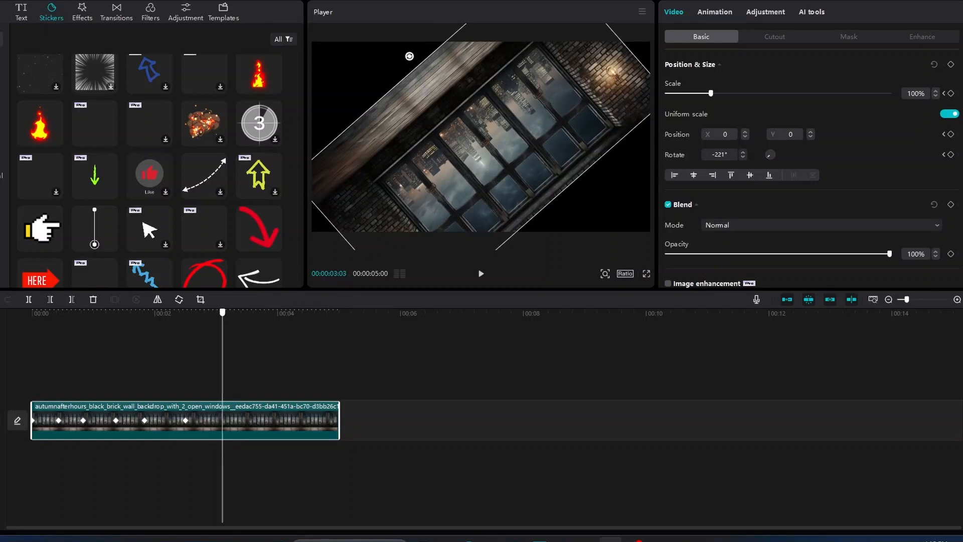
drag(409, 56, 375, 154)
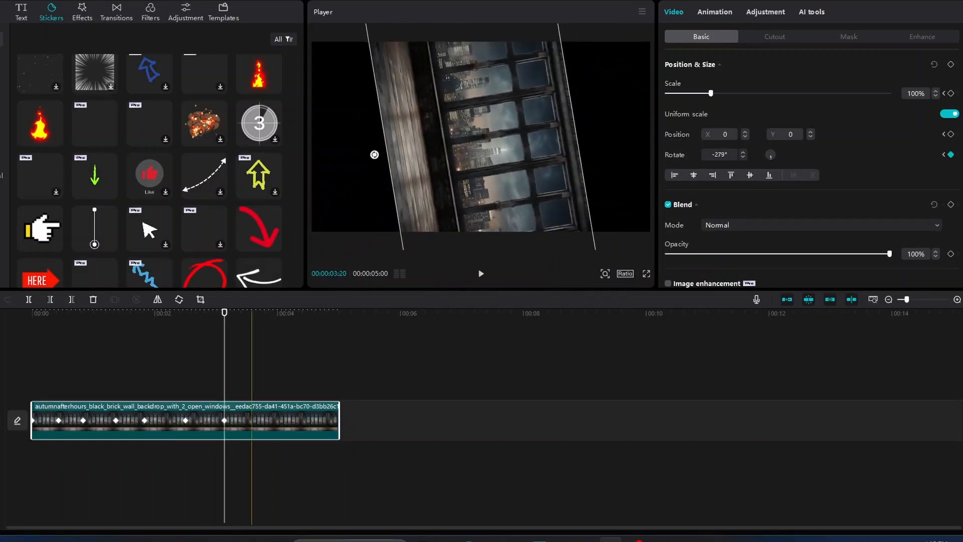
drag(224, 312, 263, 313)
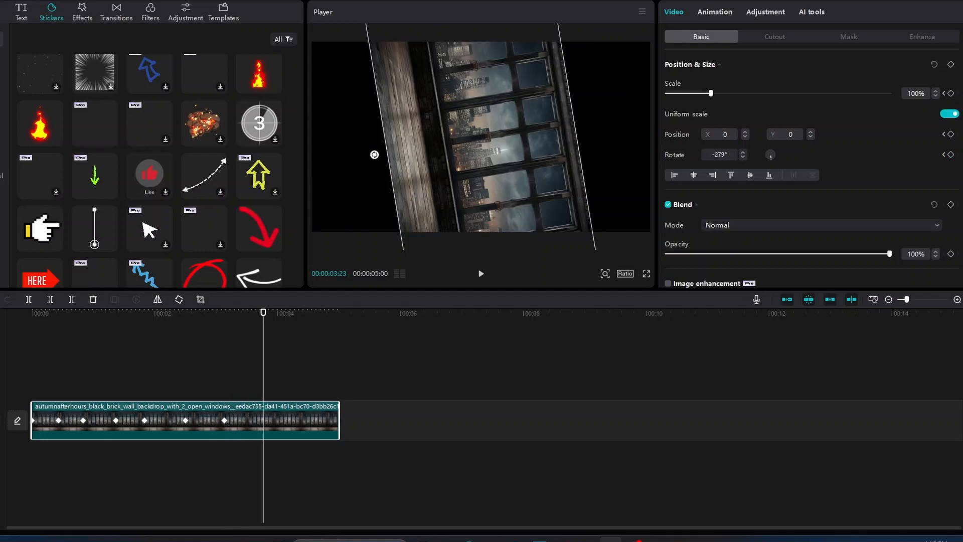
drag(374, 154, 414, 221)
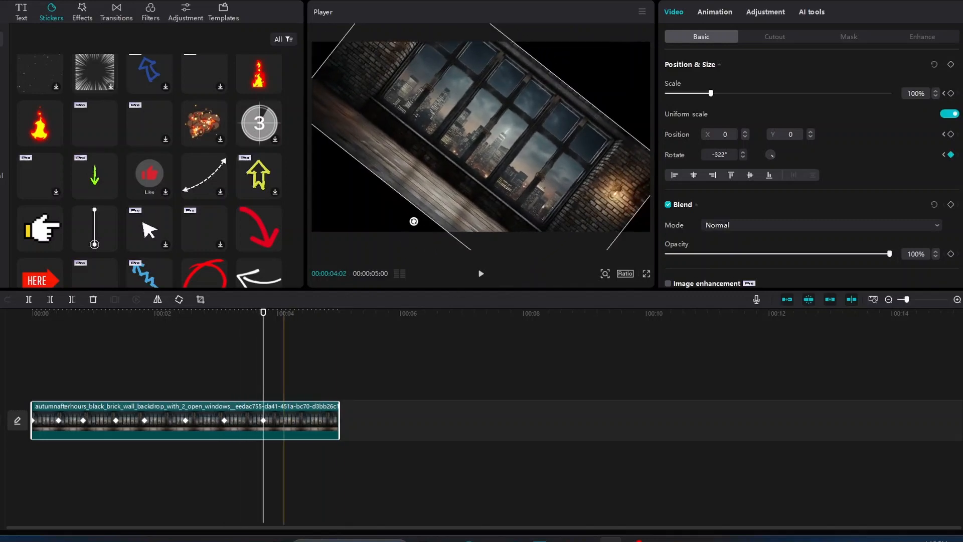
Step: Complete the full turn with rotation keyframes of -346° at 00:00:04:09 and -360° at 00:00:04:24
click(296, 351)
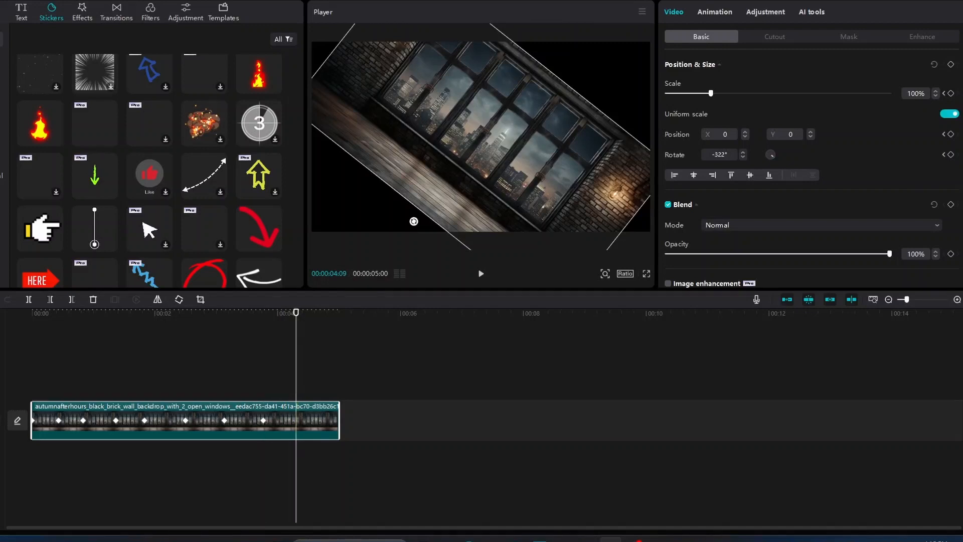
drag(414, 221, 454, 242)
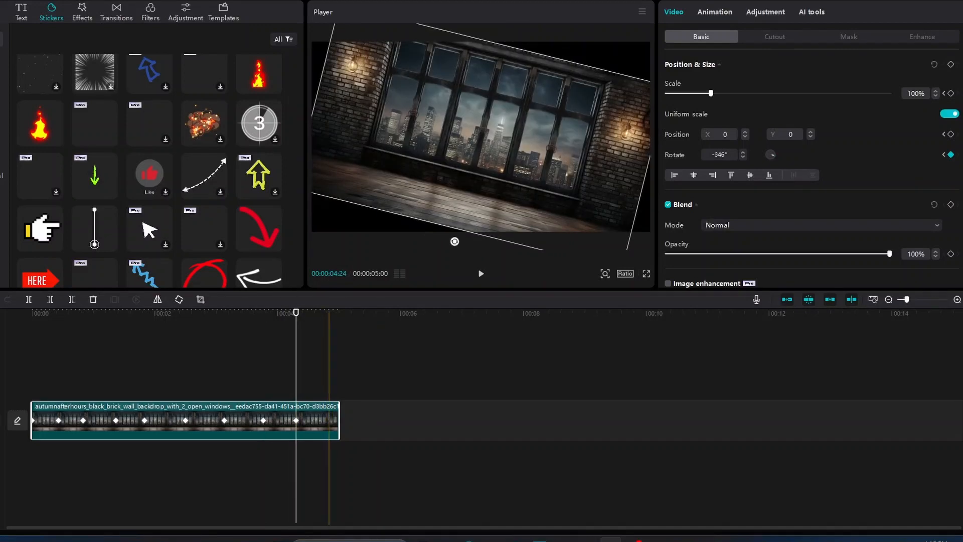
click(327, 351)
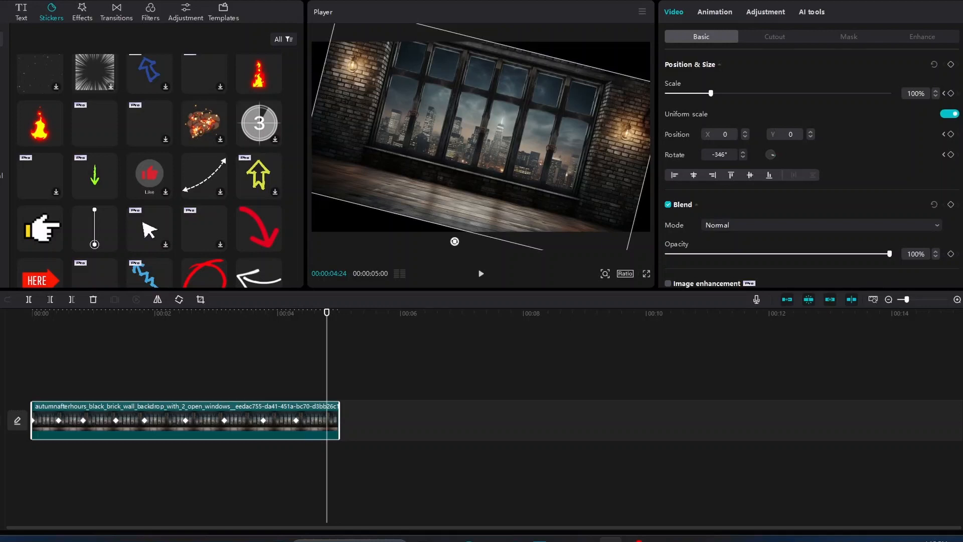
drag(454, 241, 480, 244)
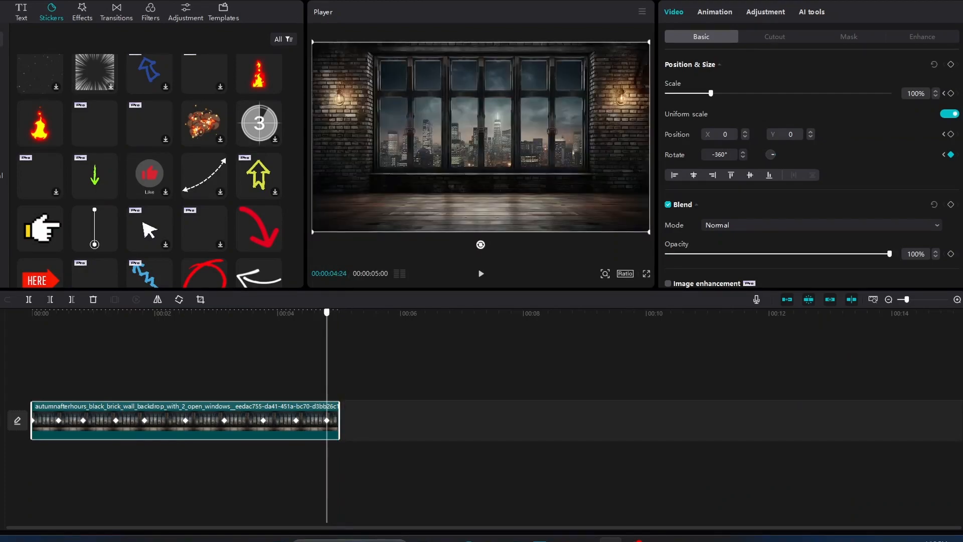
Step: Play the keyframed rotation from the start of the clip to check the spin
drag(327, 313, 32, 313)
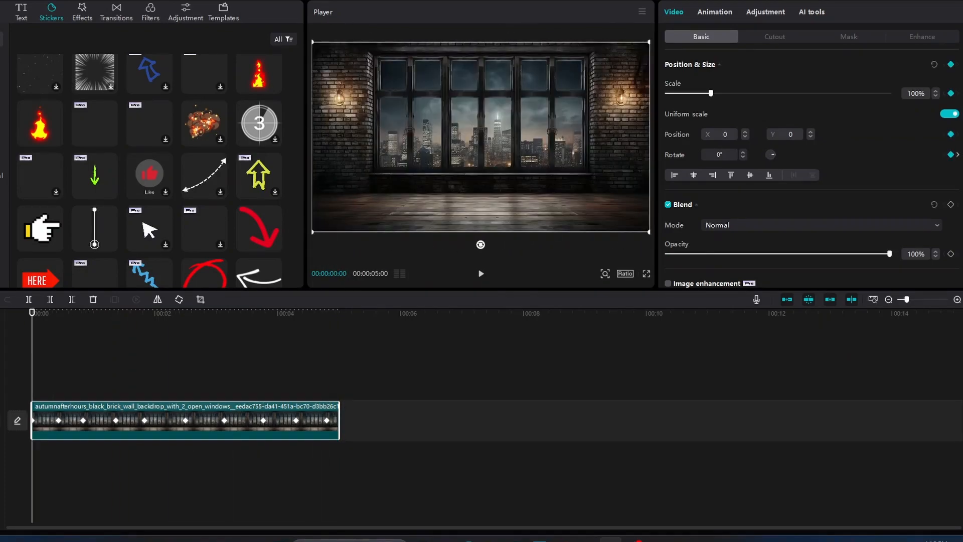
key(space)
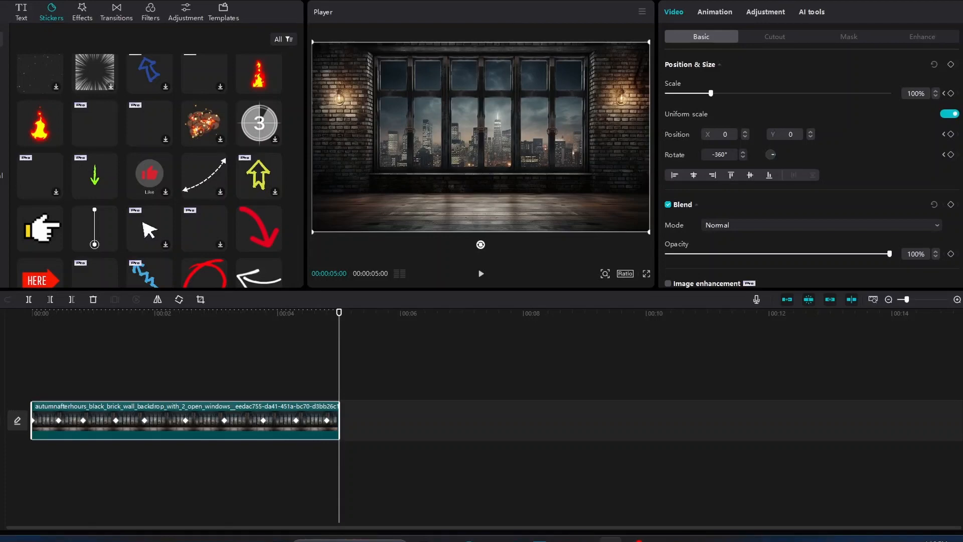
key(space)
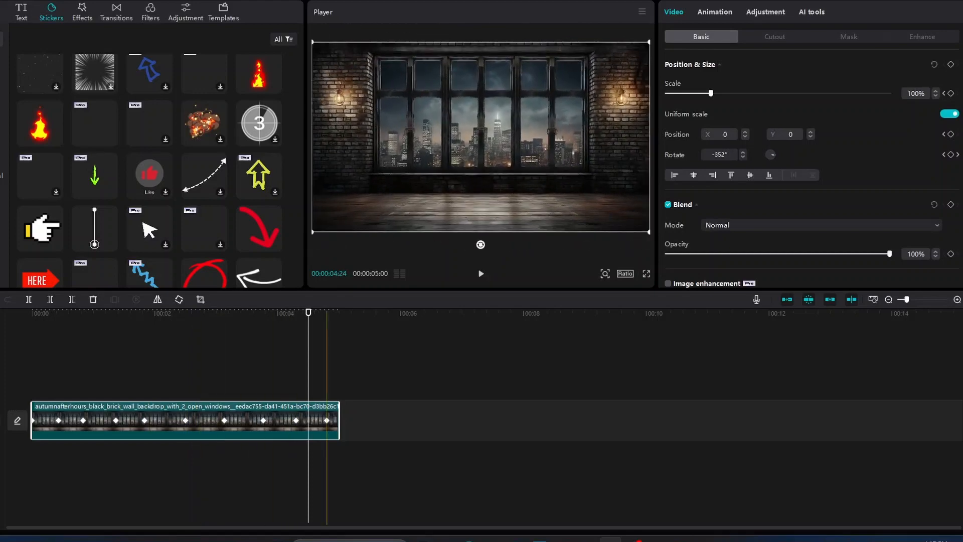
Step: Delete the last rotation keyframe, at 00:00:04:24 on the window backdrop clip
right_click(327, 420)
click(343, 444)
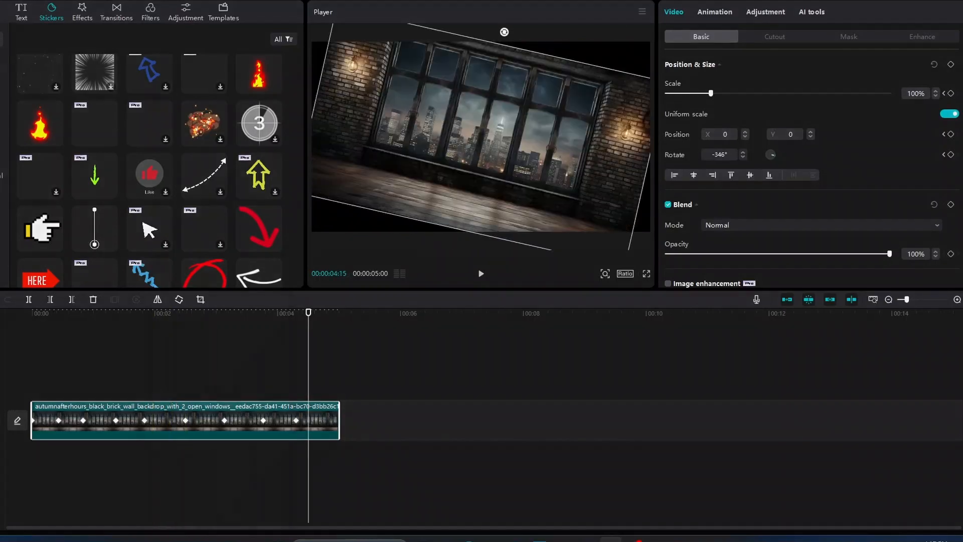
Step: Replace the window backdrop clip on the timeline with black sportscar with spoiler.png
right_click(153, 424)
click(171, 292)
click(1, 12)
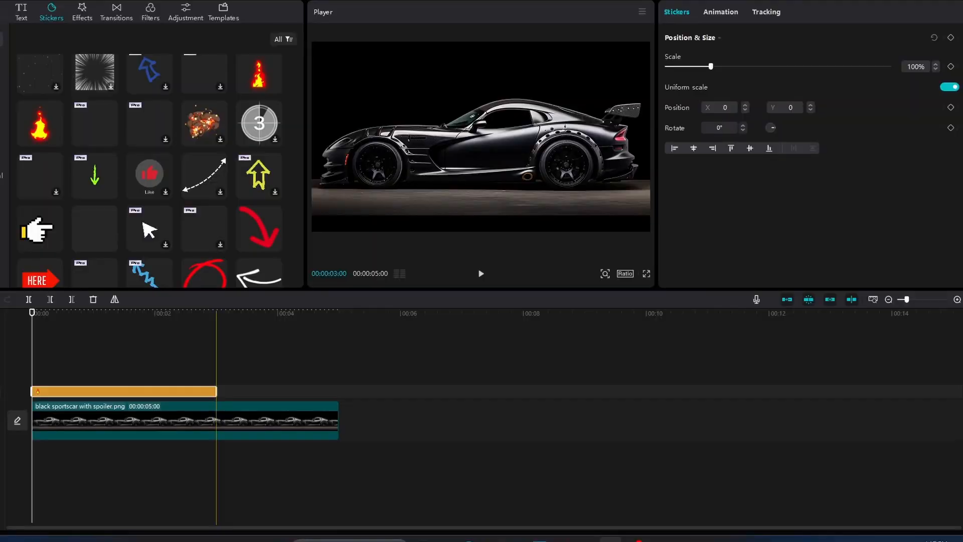
Step: Extend the fire sticker to the car clip's end at 00:00:05:00 and add a Position & Size keyframe at its start
drag(216, 392, 339, 391)
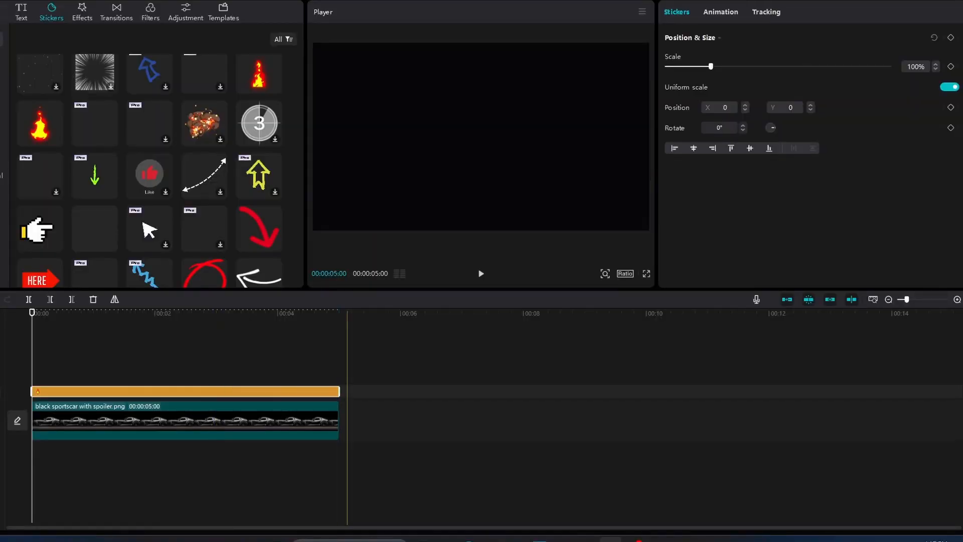
click(251, 351)
click(32, 351)
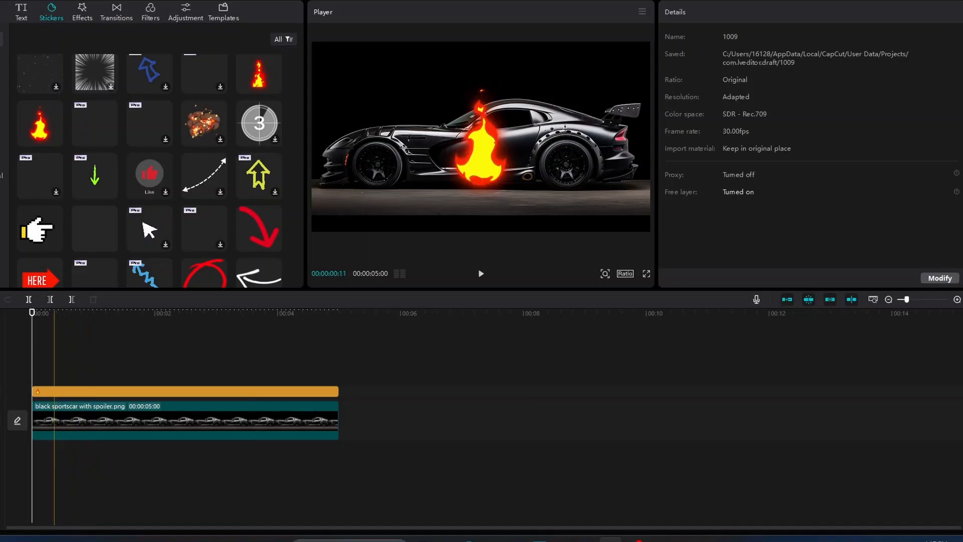
click(55, 391)
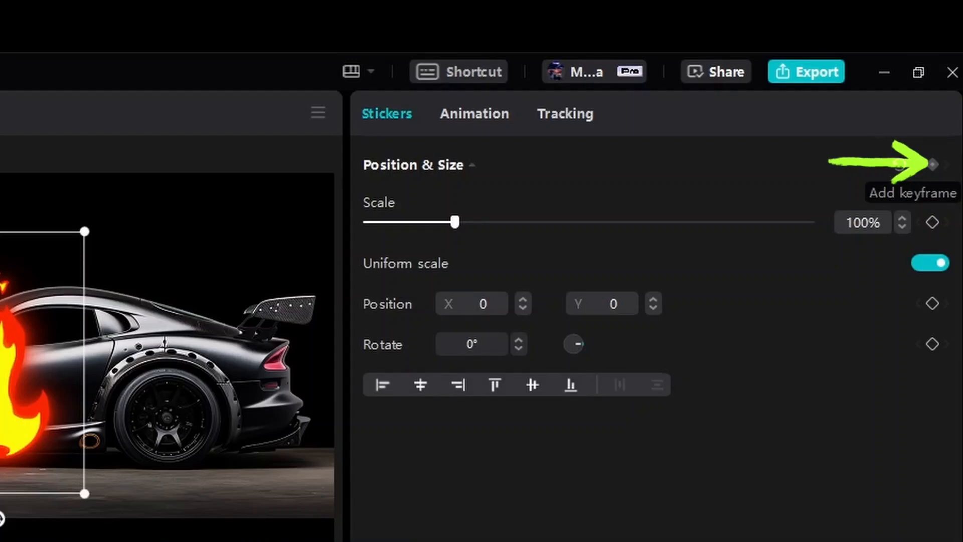
click(932, 164)
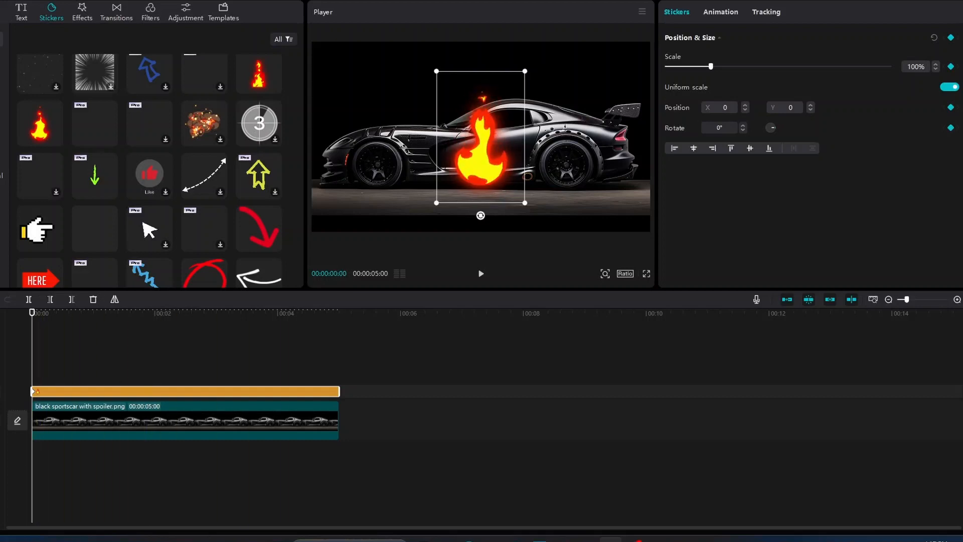
Step: Move the fire sticker with position keyframes at X 453, Y 40 on 00:00:00:13 and X 1077, Y 0 on 00:00:00:29
key(space)
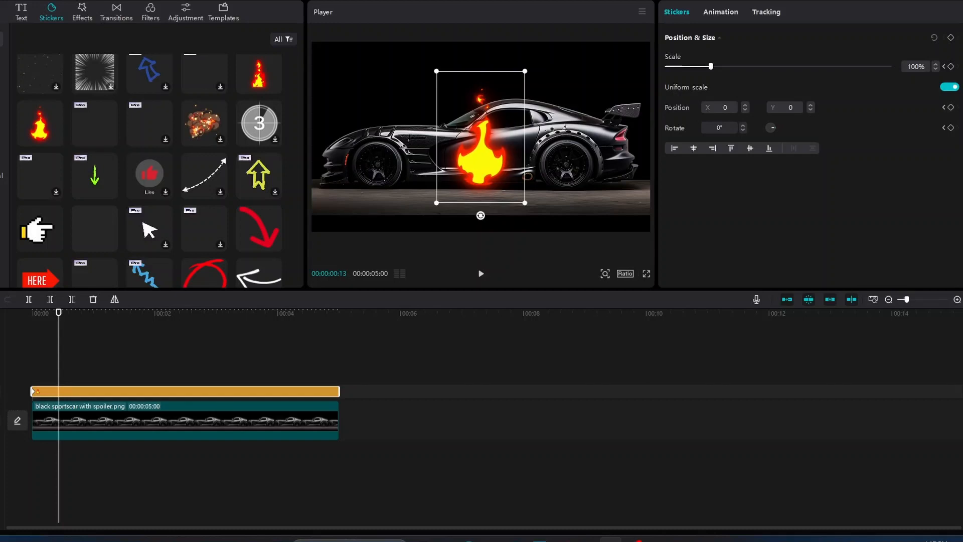
drag(480, 151, 520, 147)
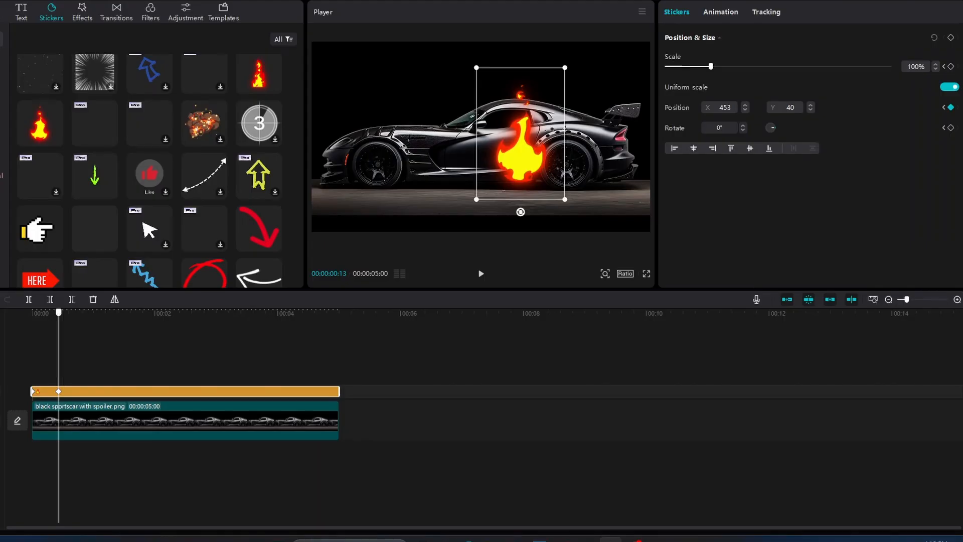
drag(59, 312, 91, 312)
drag(521, 140, 575, 145)
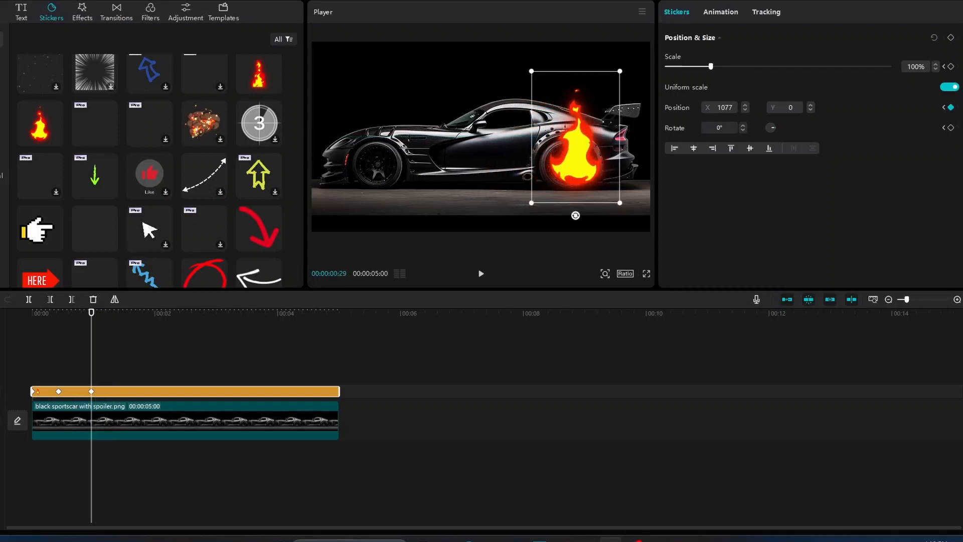
Step: Raise the fire behind the car with position keyframes at X 1299, Y 155 on 00:00:01:09 and X 1223, Y 621 on 00:00:01:23
drag(91, 312, 112, 312)
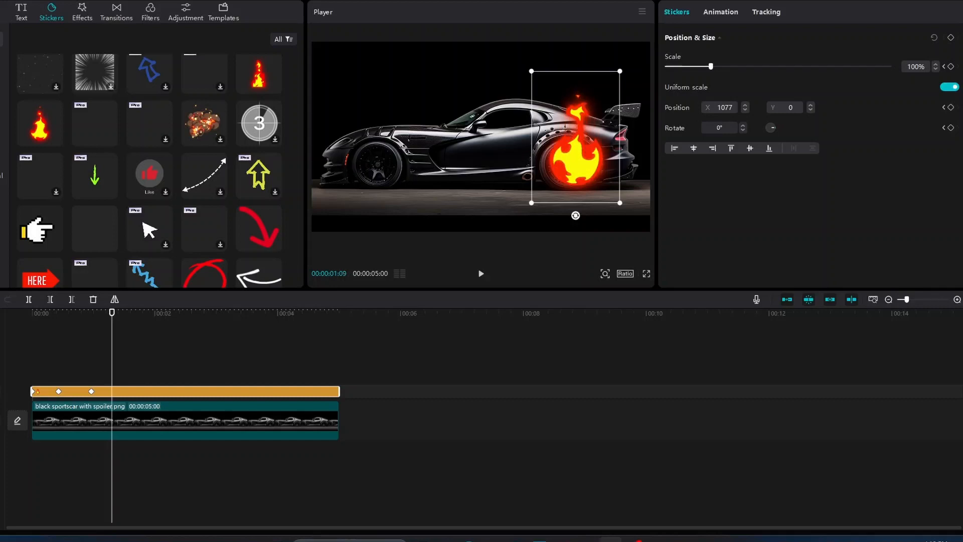
drag(576, 137, 595, 123)
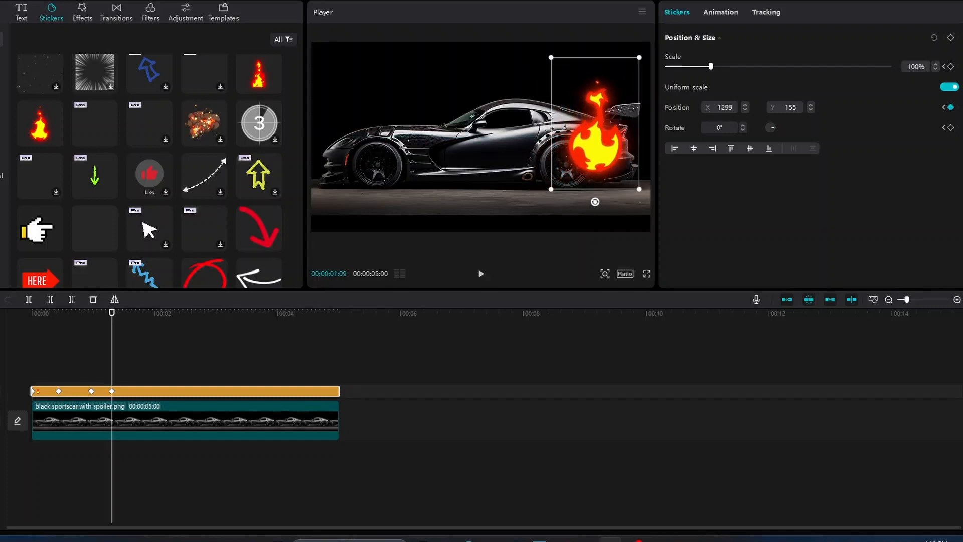
drag(112, 313, 141, 313)
drag(595, 124, 589, 82)
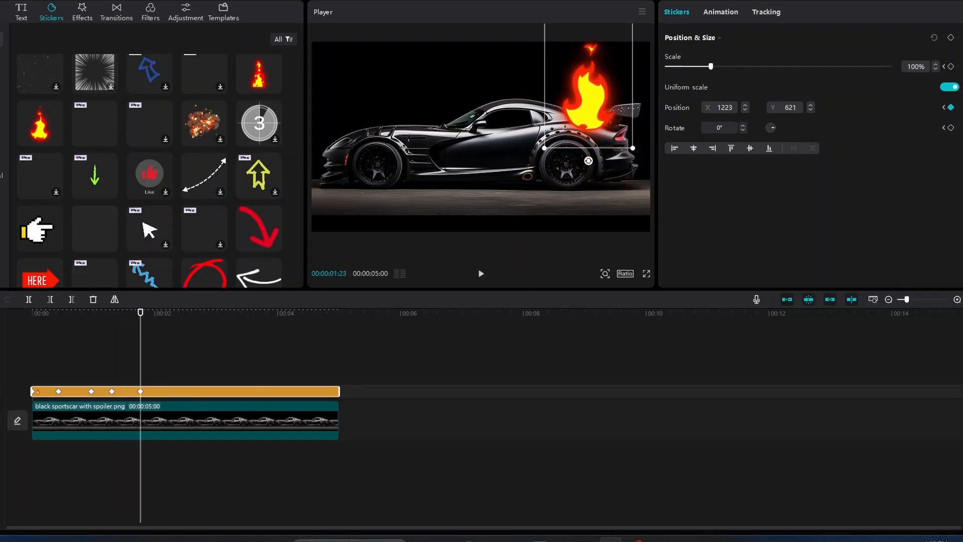
Step: Keyframe the fire above the roof: X 958, Y 733 at 00:00:02:07; X 536, Y 821 at 00:00:02:18; X 0, Y 794 at 00:00:03:01
drag(141, 312, 169, 312)
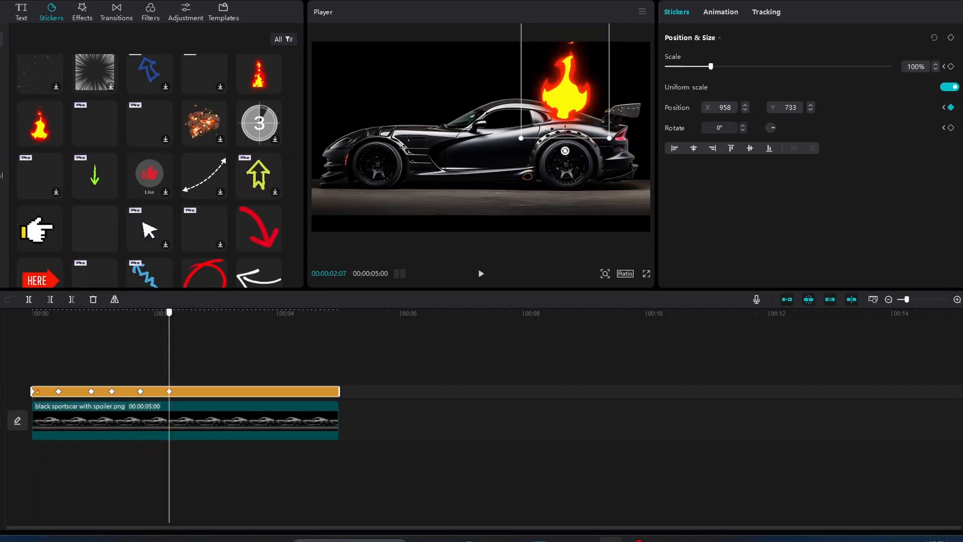
drag(169, 312, 191, 312)
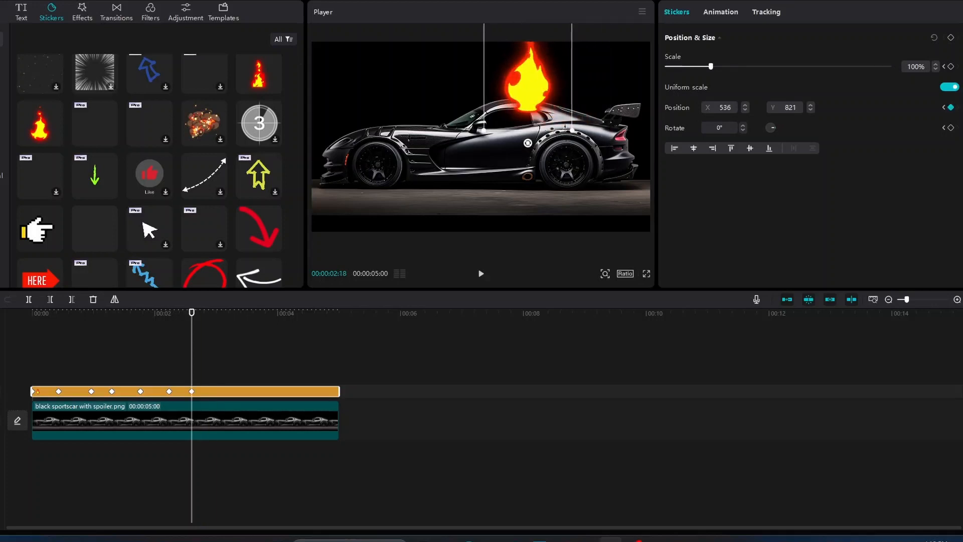
drag(192, 312, 216, 312)
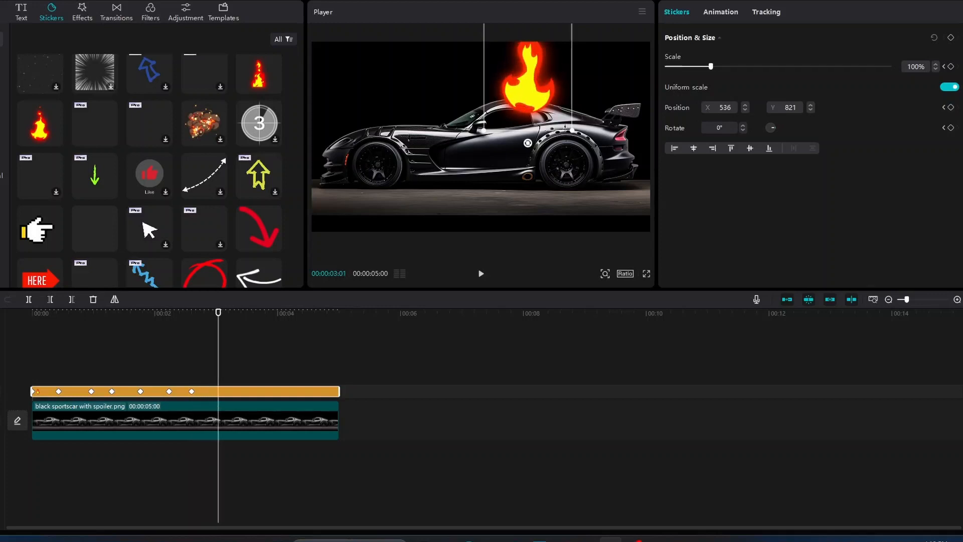
drag(527, 80, 481, 80)
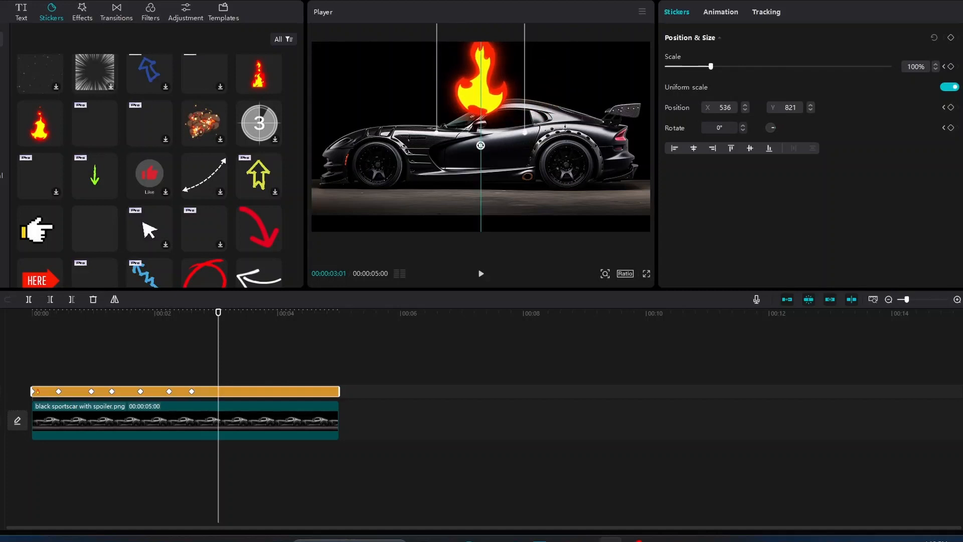
Step: Carry the fire over the hood with position keyframes at X -612, Y 797 on 00:00:03:11 and X -1053, Y 654 on 00:00:03:25
drag(218, 312, 239, 312)
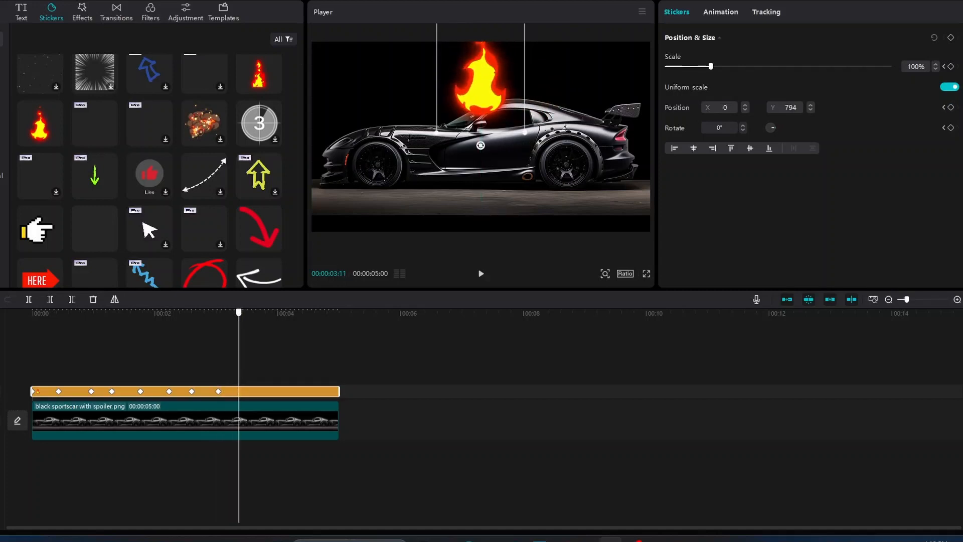
drag(481, 80, 426, 80)
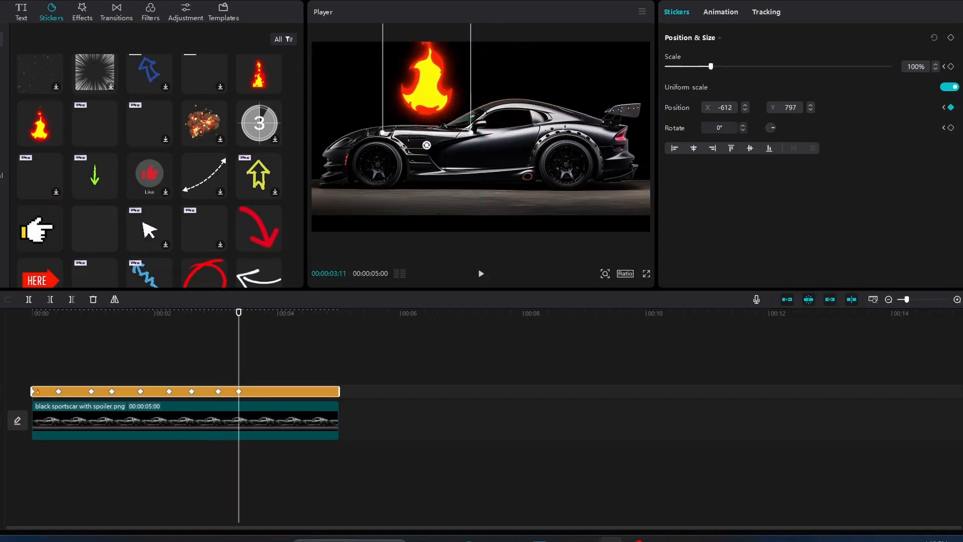
drag(239, 312, 265, 312)
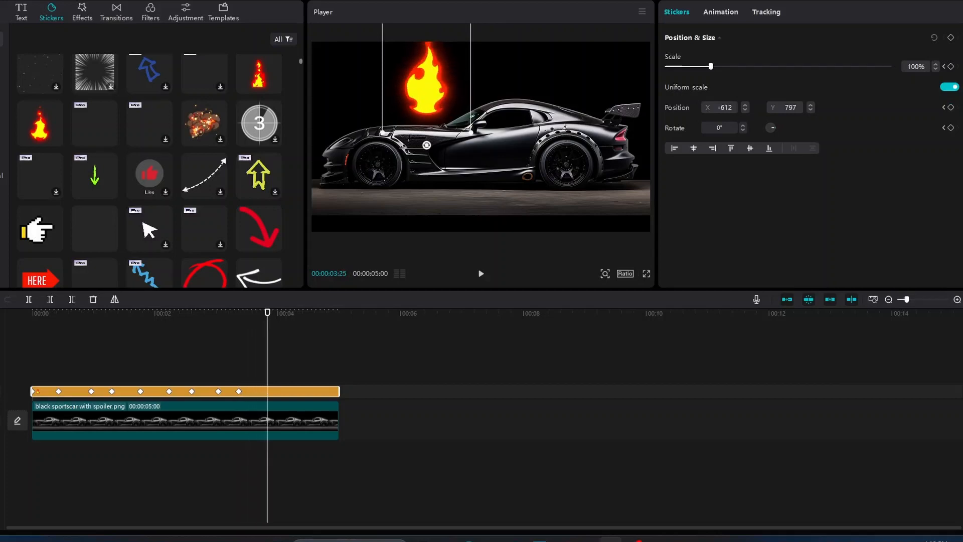
drag(426, 81, 387, 92)
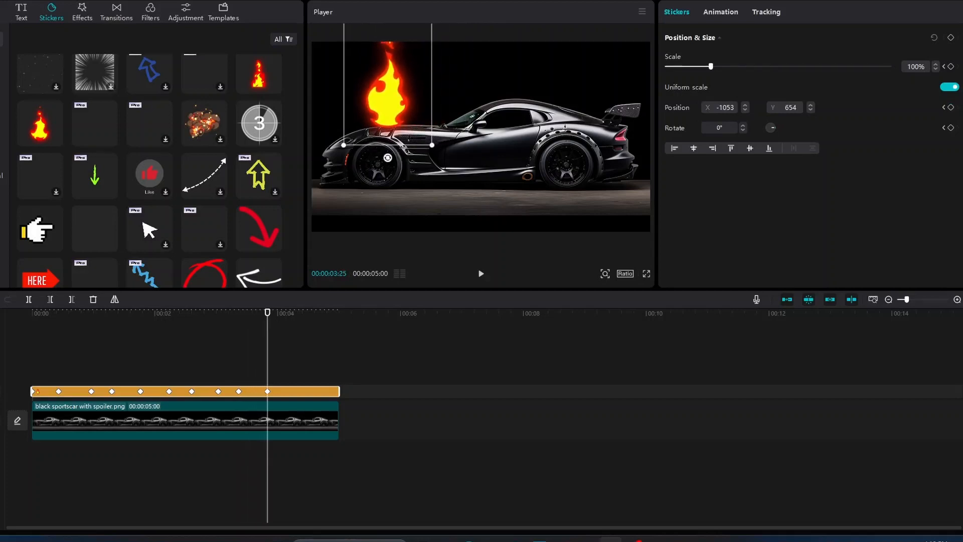
Step: Keyframe the fire around the car's front: X -1360, Y 268 at 00:00:04:06; X -1467, Y -155 at 00:00:04:19; X -788, Y -231 at 00:00:04:26
drag(267, 312, 290, 312)
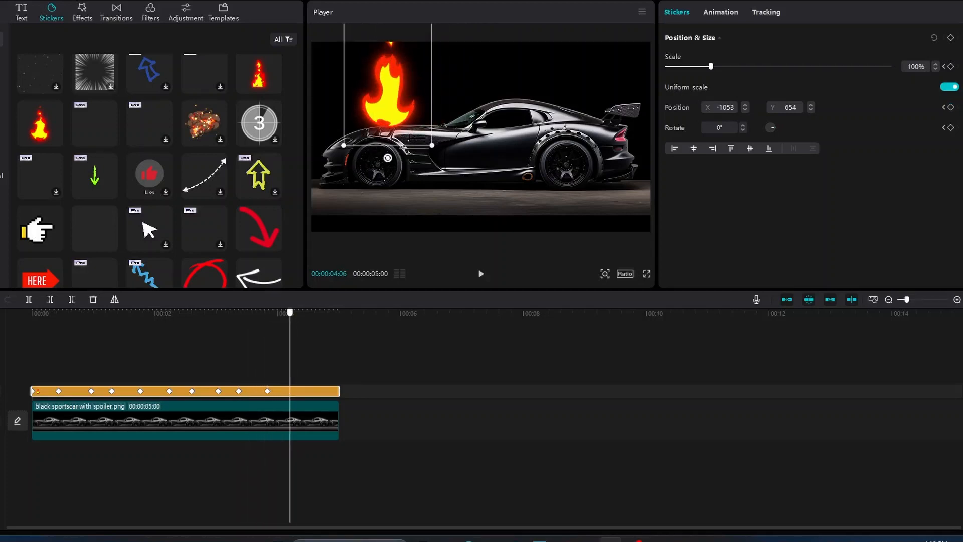
drag(389, 93, 362, 127)
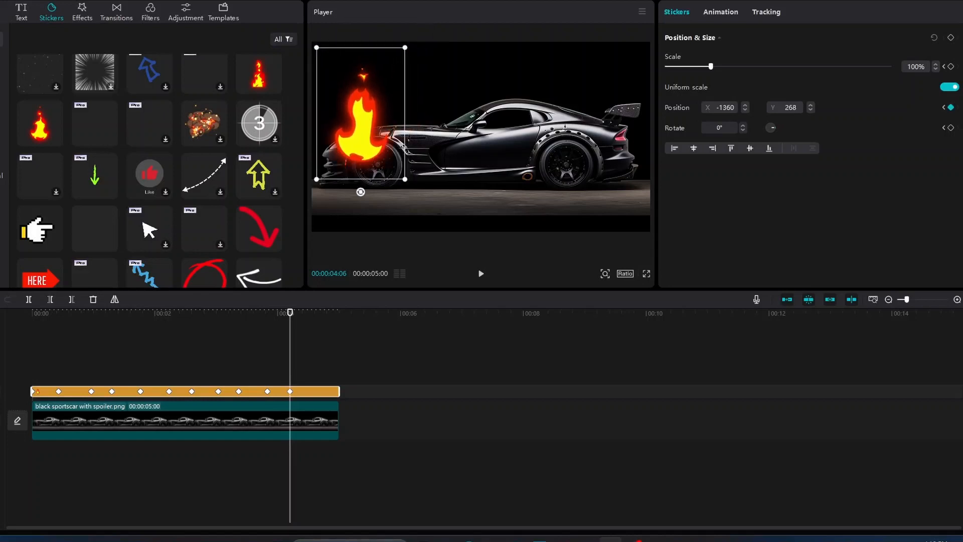
drag(290, 312, 313, 312)
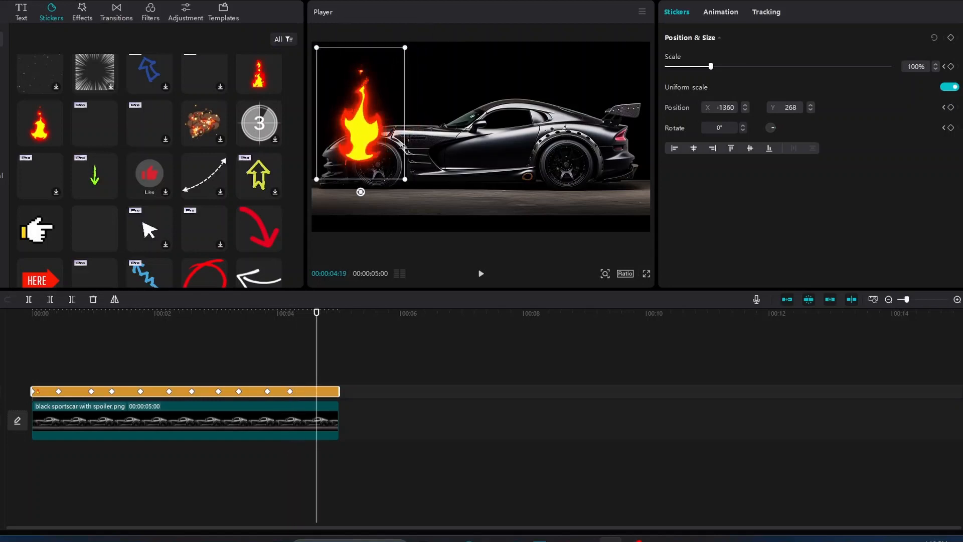
drag(361, 126, 352, 162)
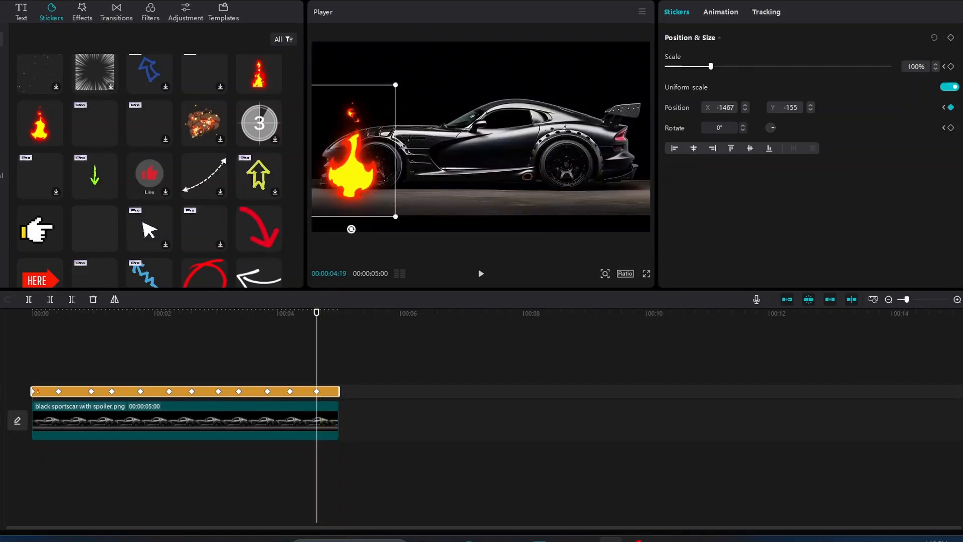
drag(316, 312, 331, 312)
drag(351, 162, 412, 169)
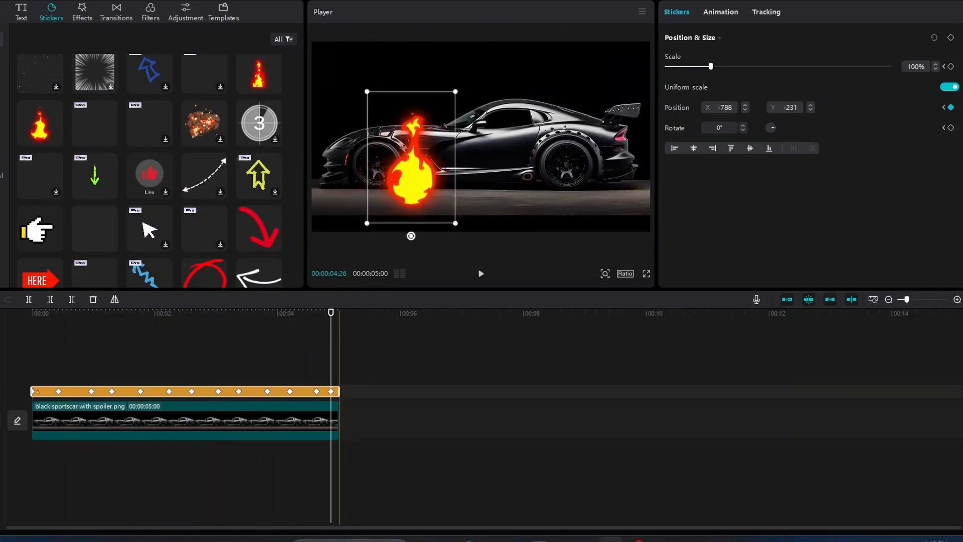
Step: Play the timeline from 00:00:00:00 to check the fire sticker's path around the car
drag(331, 312, 32, 312)
click(128, 351)
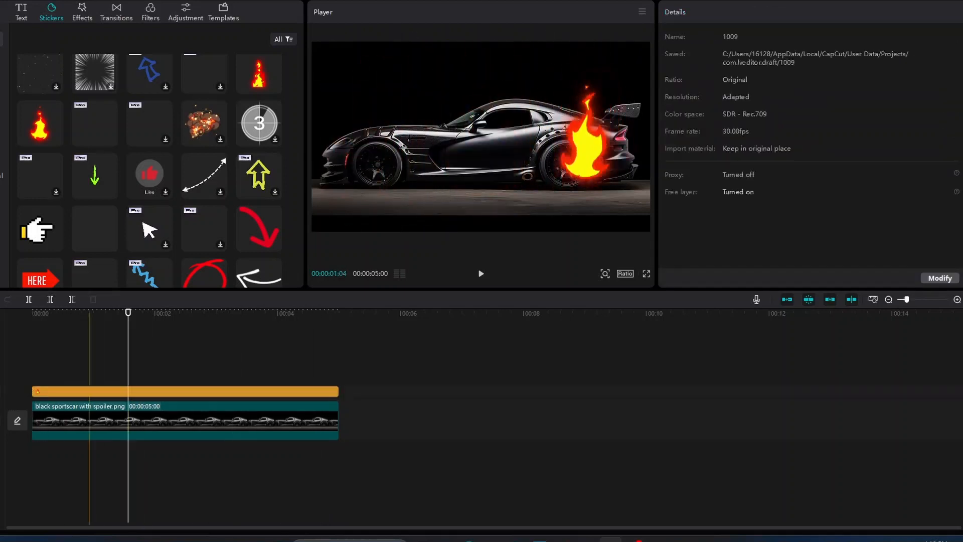
drag(128, 312, 32, 312)
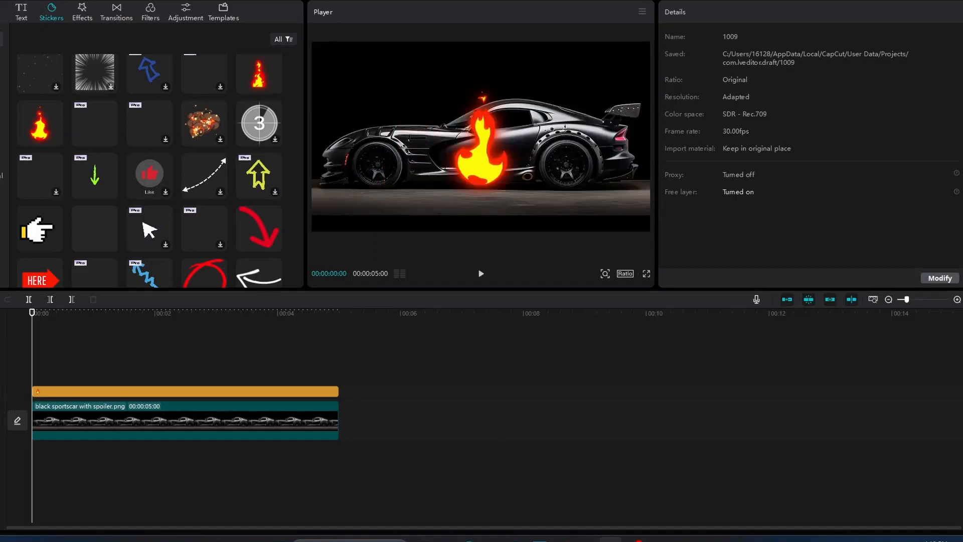
key(space)
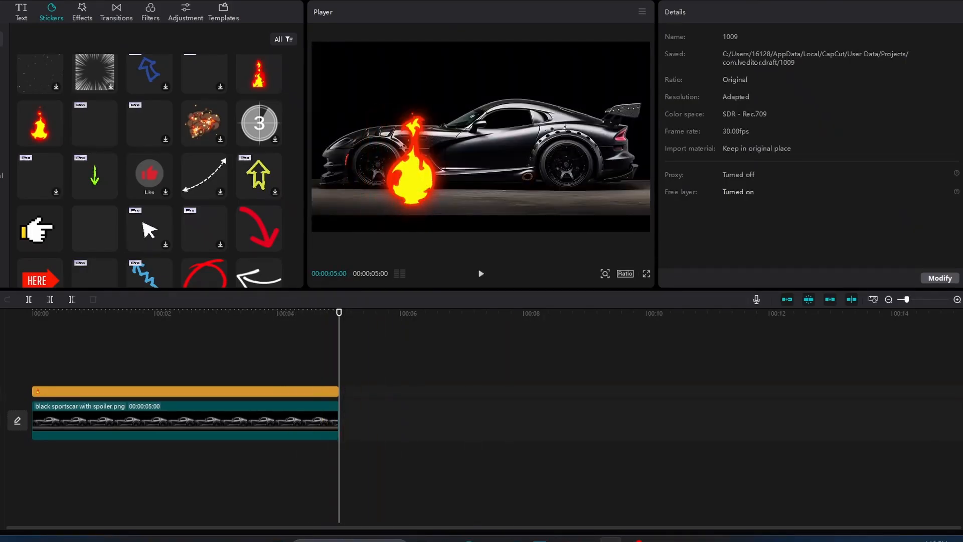
key(space)
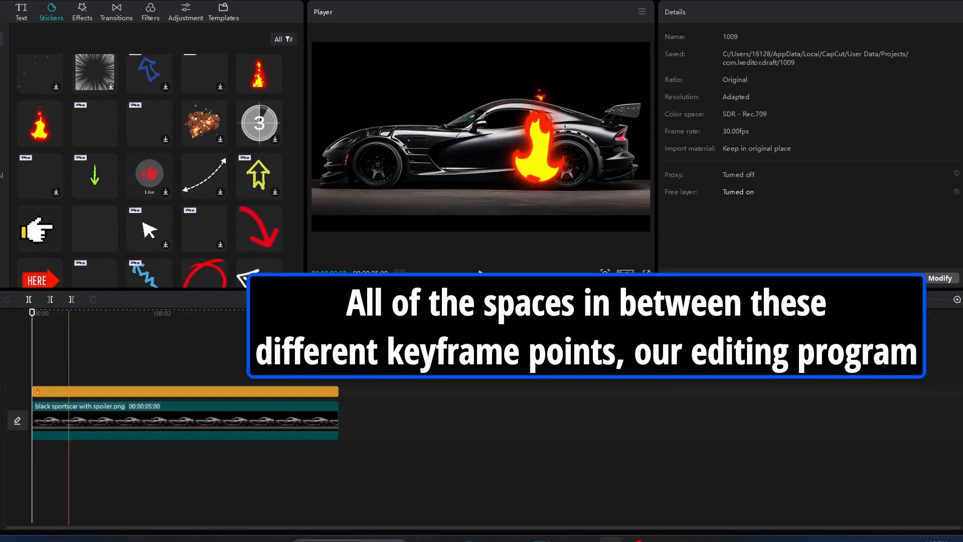
Step: Show the fire sticker's keyframes on the timeline and replay the animation from the start
click(70, 391)
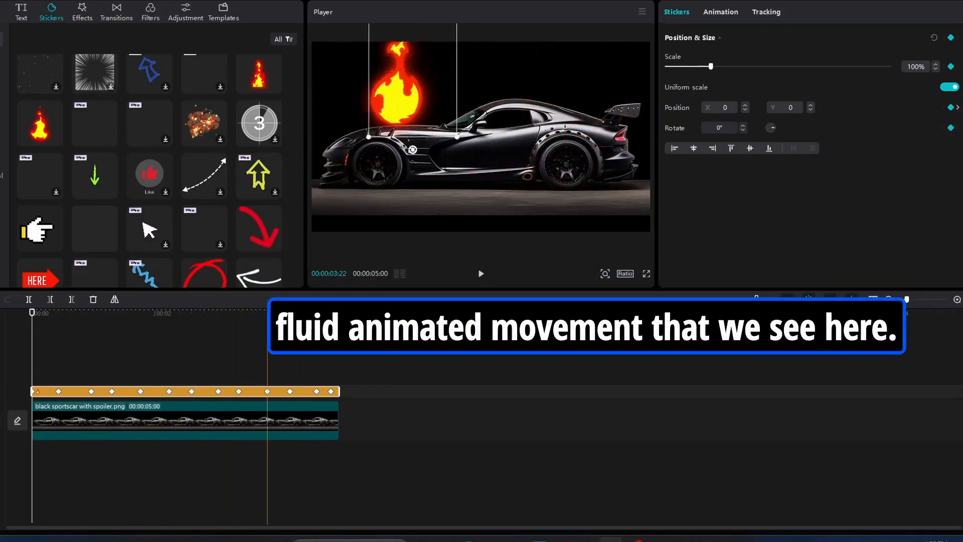
click(47, 346)
drag(46, 313, 31, 312)
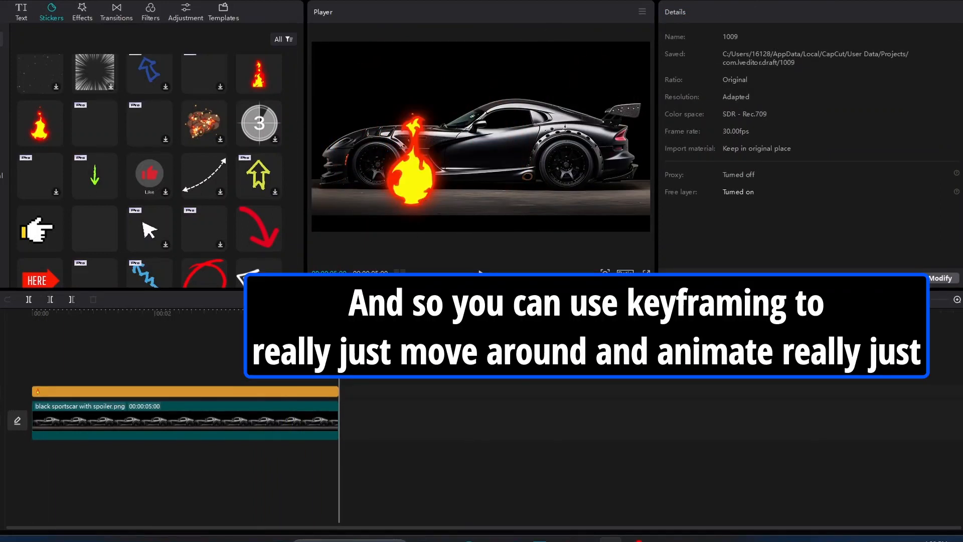
key(space)
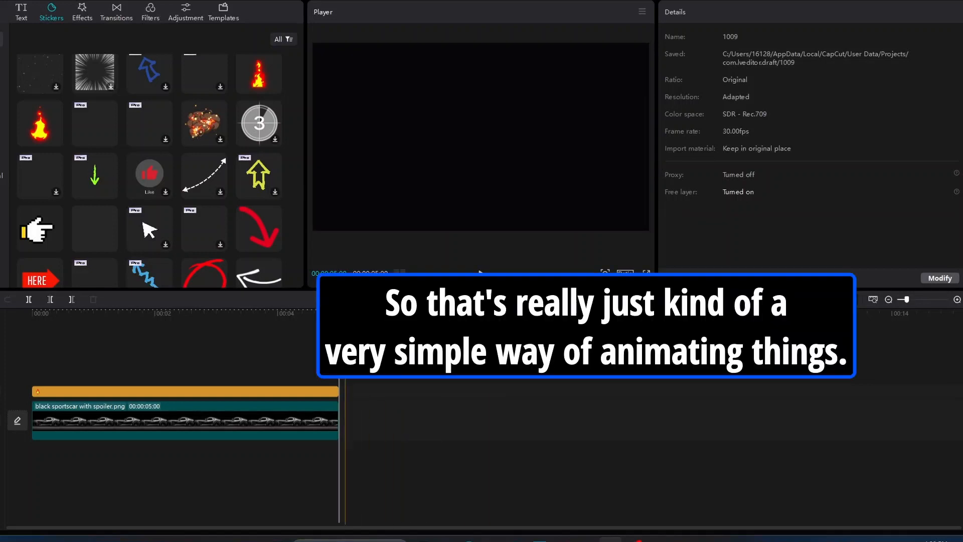
Step: Rewind to the start and replay the fire's motion around the car two more times
key(space)
drag(70, 312, 32, 312)
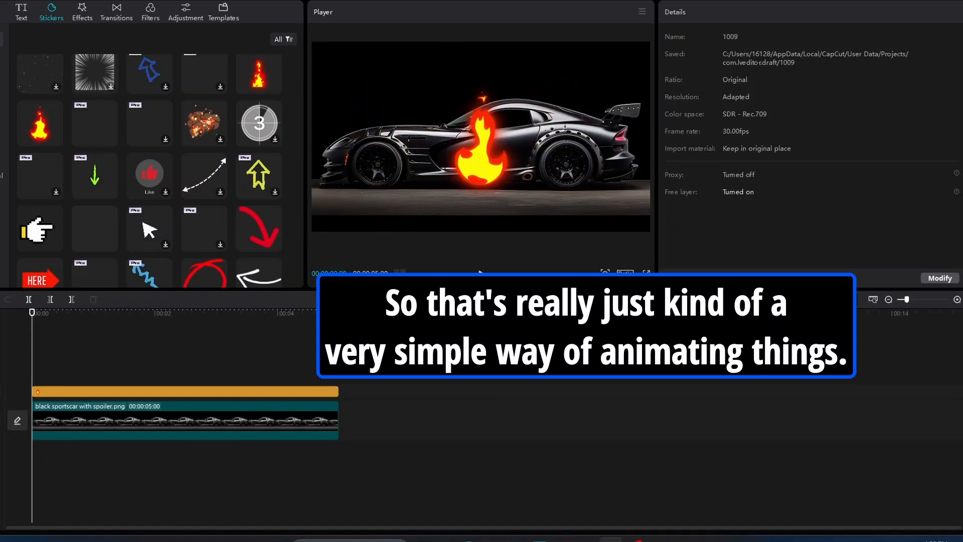
key(space)
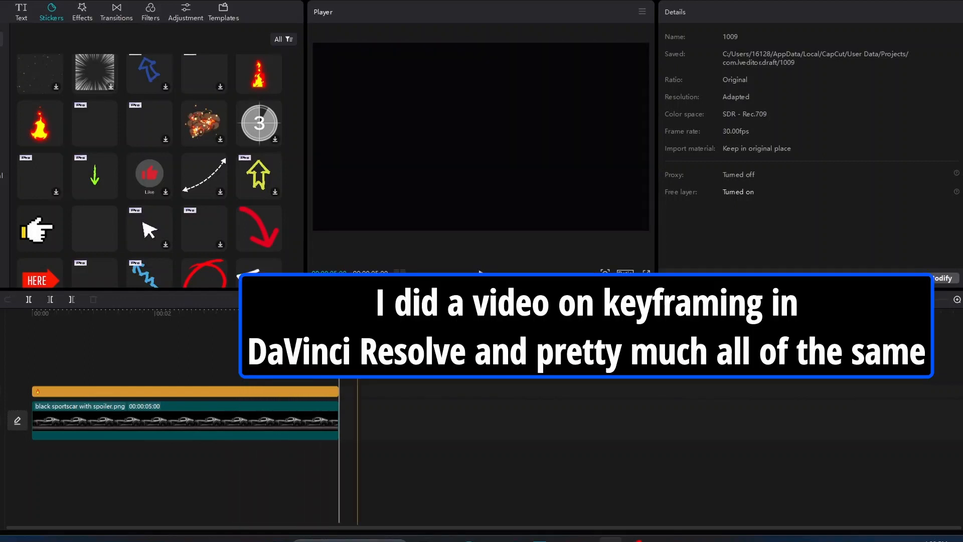
drag(339, 313, 42, 312)
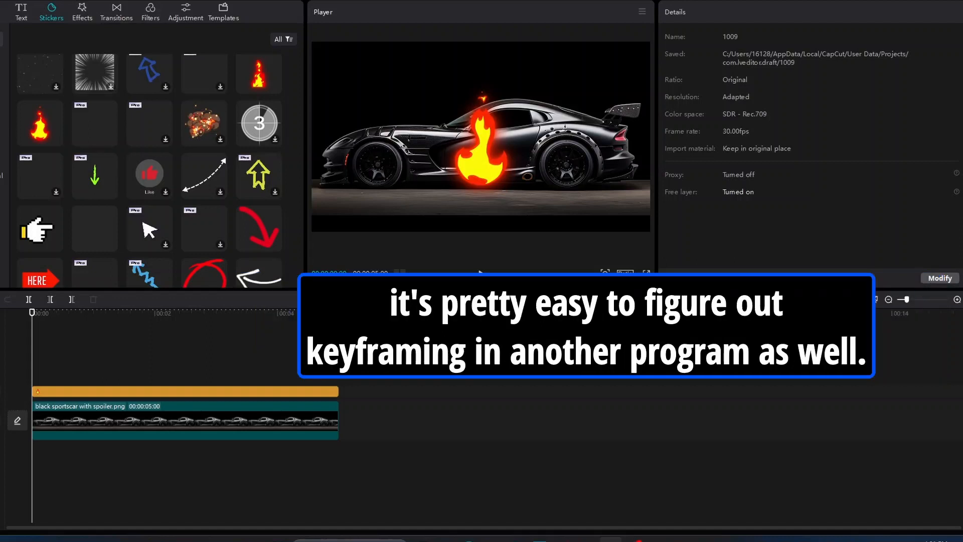
key(space)
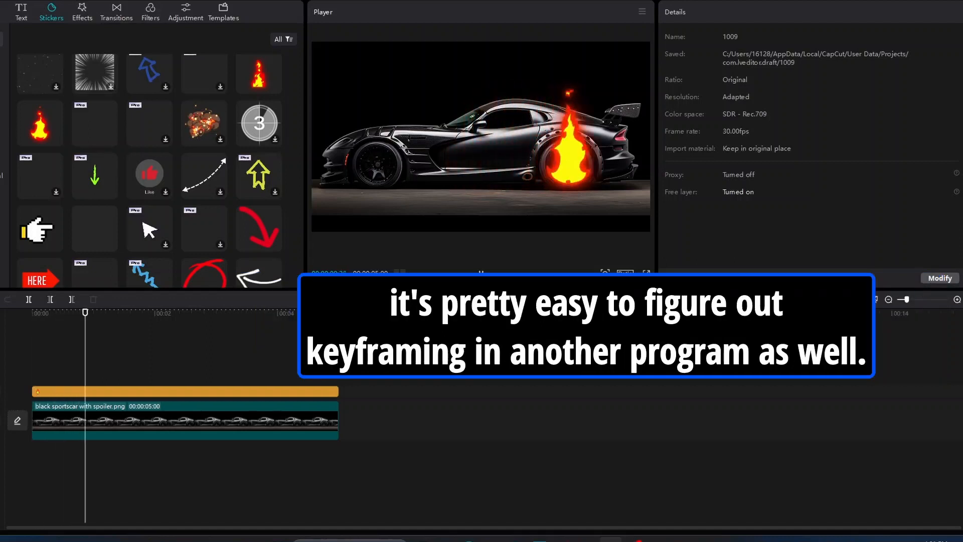